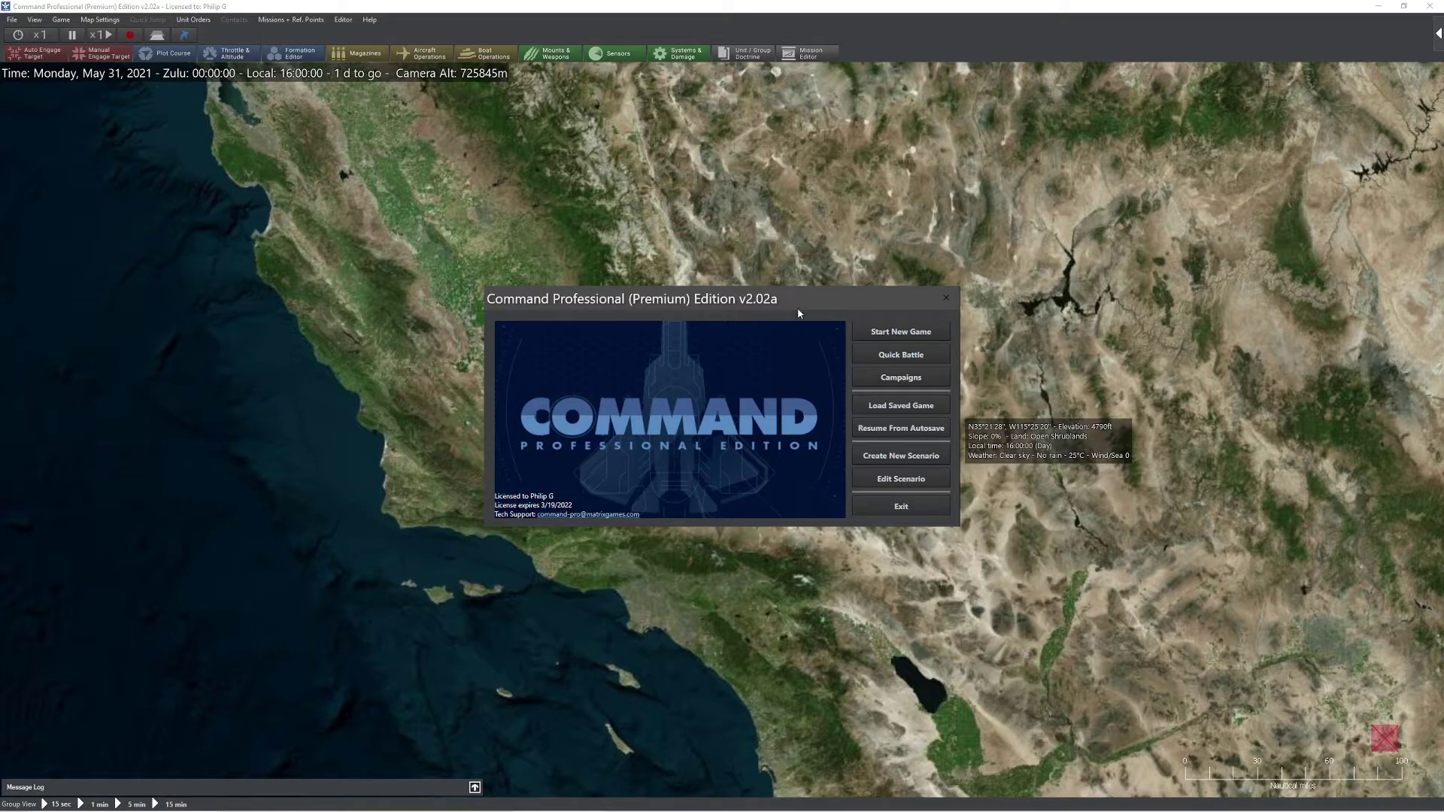
Open the scenario list, check the saved games, and keep scenarios ordered by name.
{"action": "left_click", "coordinate": [886, 340]}
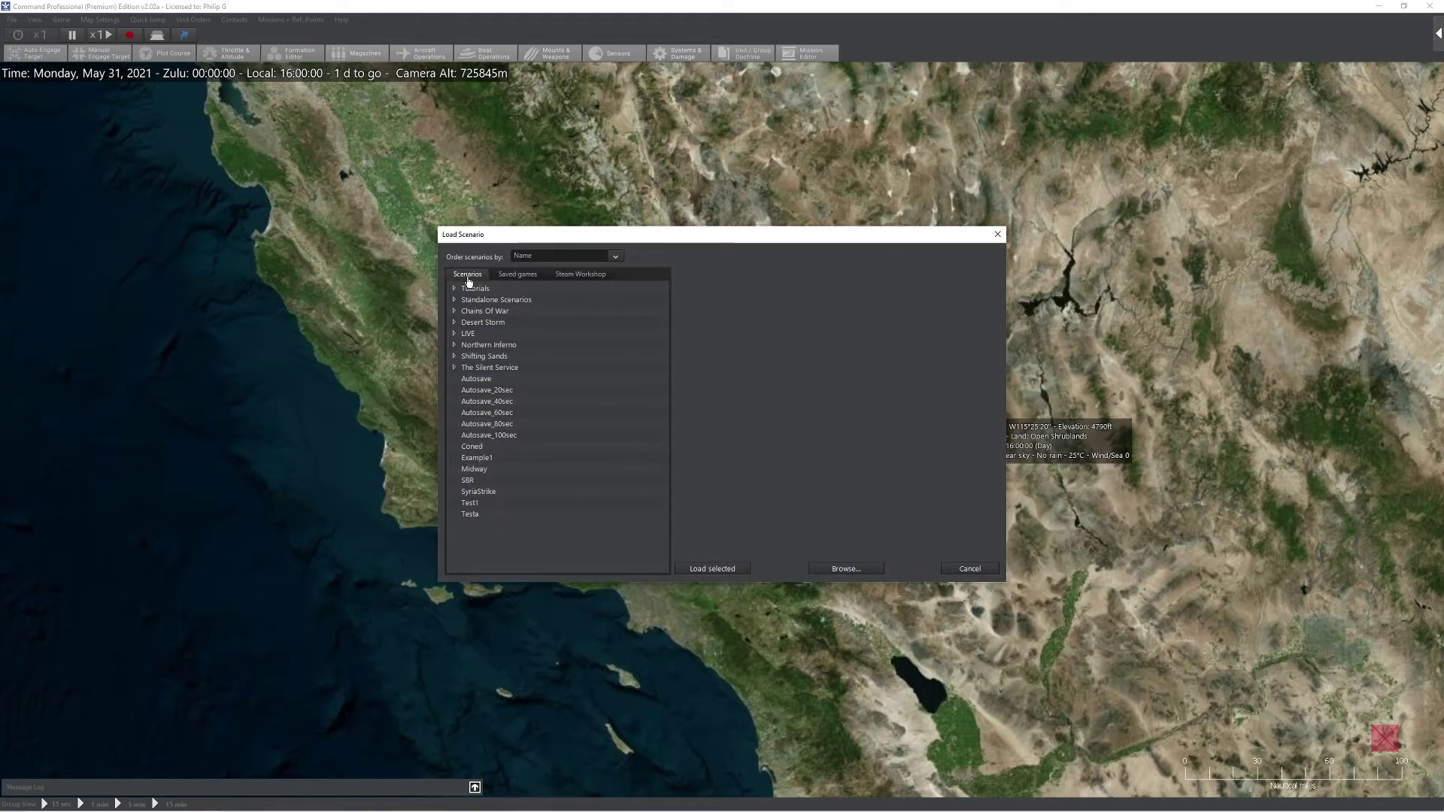
{"action": "left_click", "coordinate": [517, 275]}
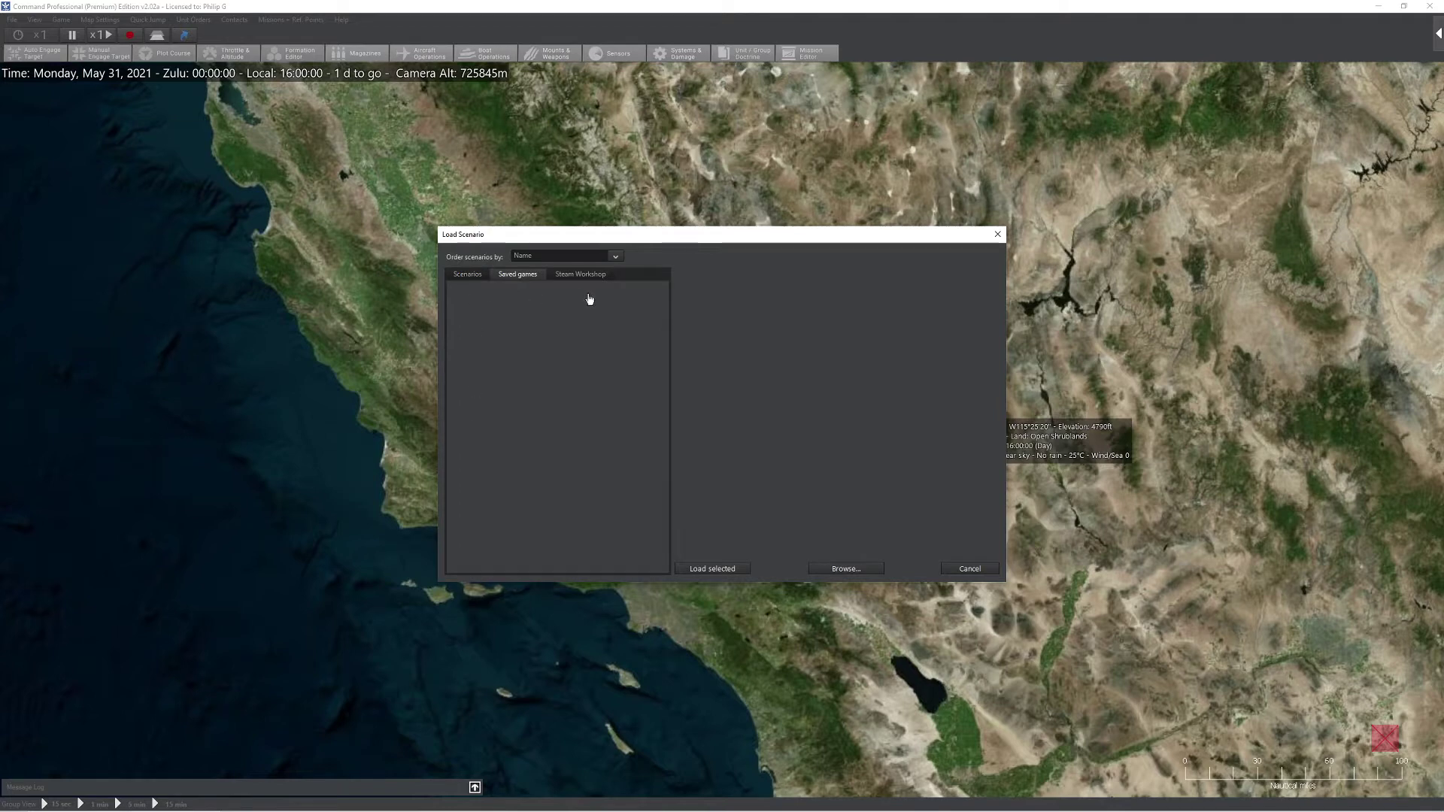
{"action": "left_click", "coordinate": [470, 275]}
{"action": "left_click", "coordinate": [561, 255]}
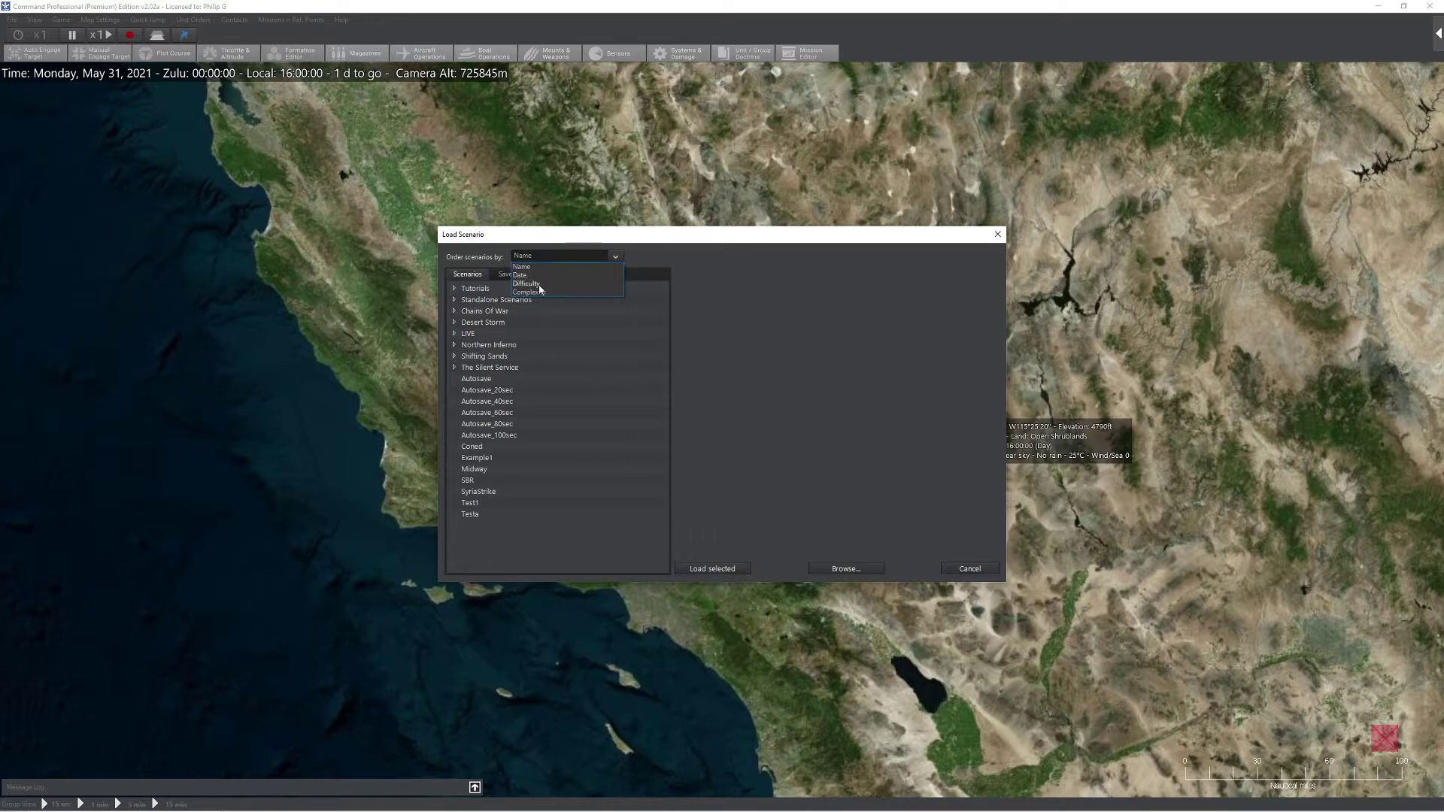
{"action": "left_click", "coordinate": [496, 291]}
Expand Tutorials > Other tutorials and load the Cargo Tutorial scenario.
{"action": "left_click", "coordinate": [454, 291]}
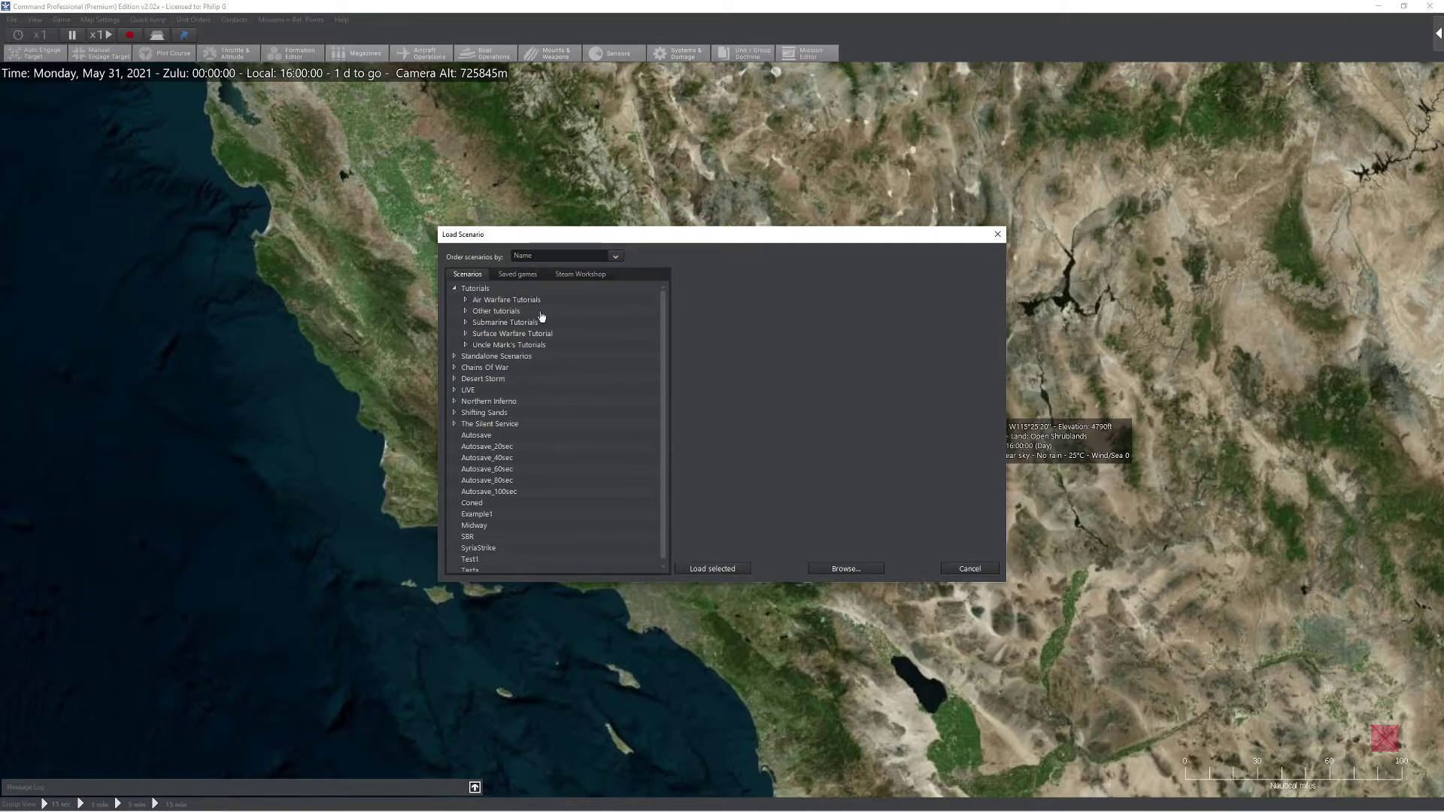
{"action": "left_click", "coordinate": [465, 311]}
{"action": "left_click", "coordinate": [532, 336]}
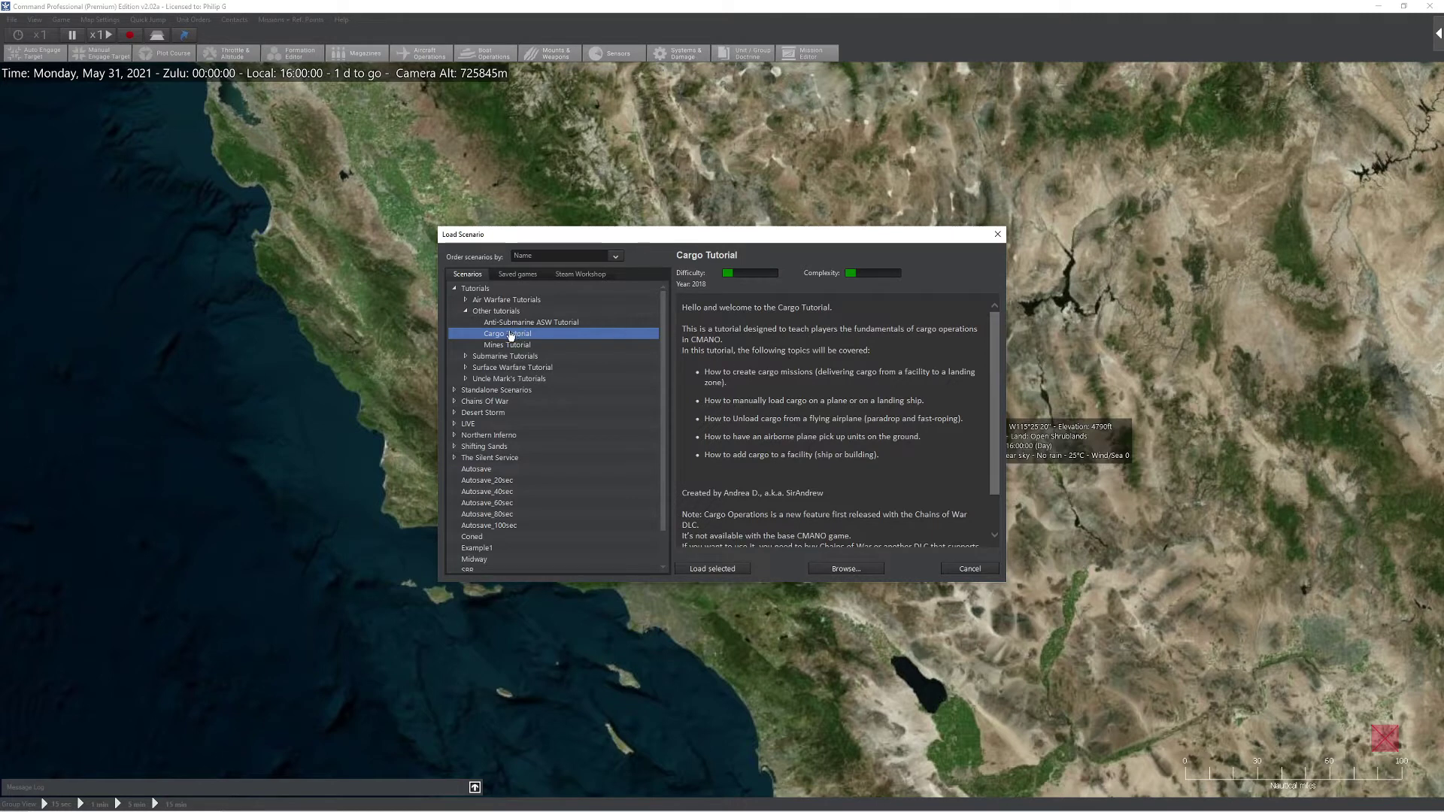
{"action": "left_click", "coordinate": [713, 569]}
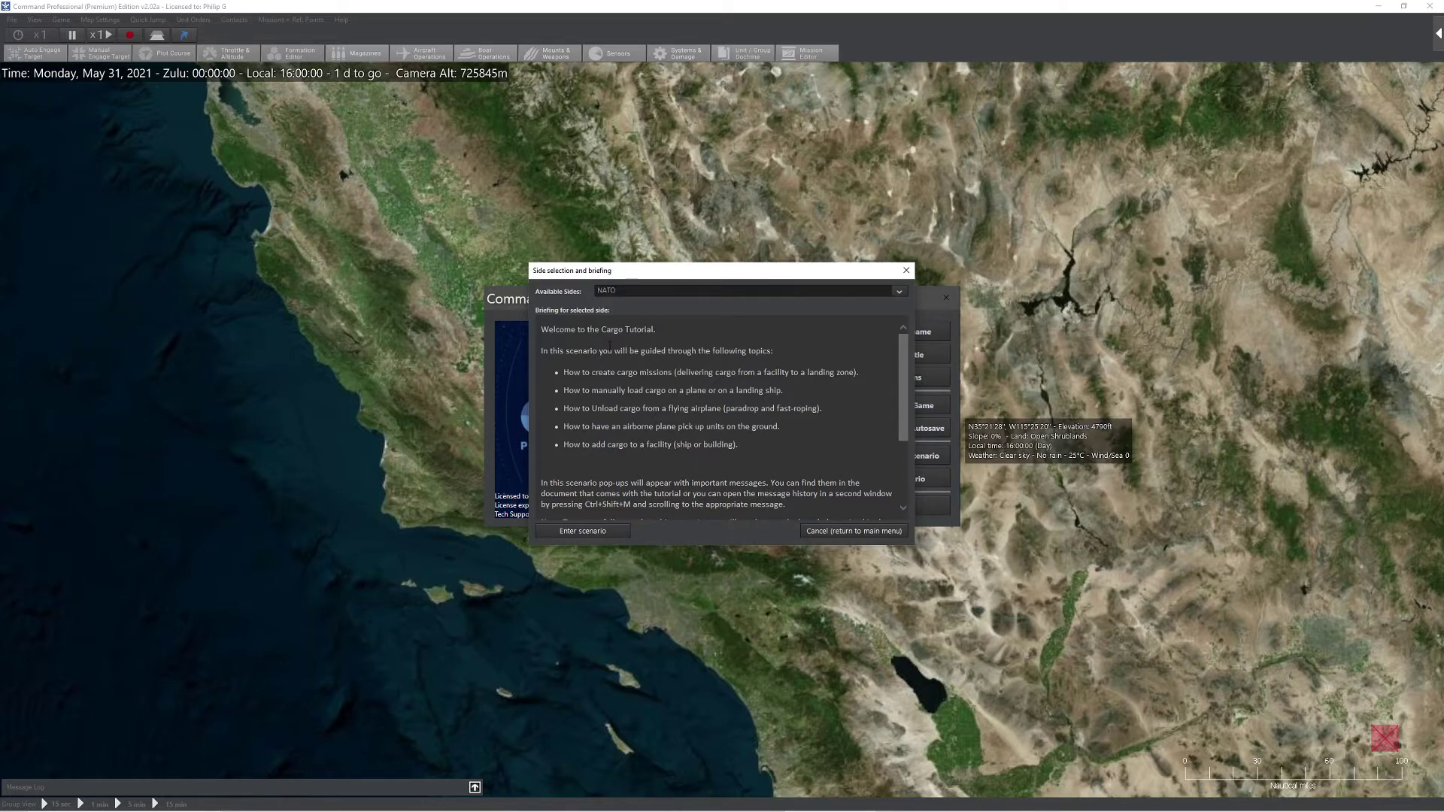
Scroll through the NATO briefing and enter the Cargo Tutorial as NATO.
{"action": "scroll", "coordinate": [617, 358], "scroll_direction": "down", "scroll_amount": 3}
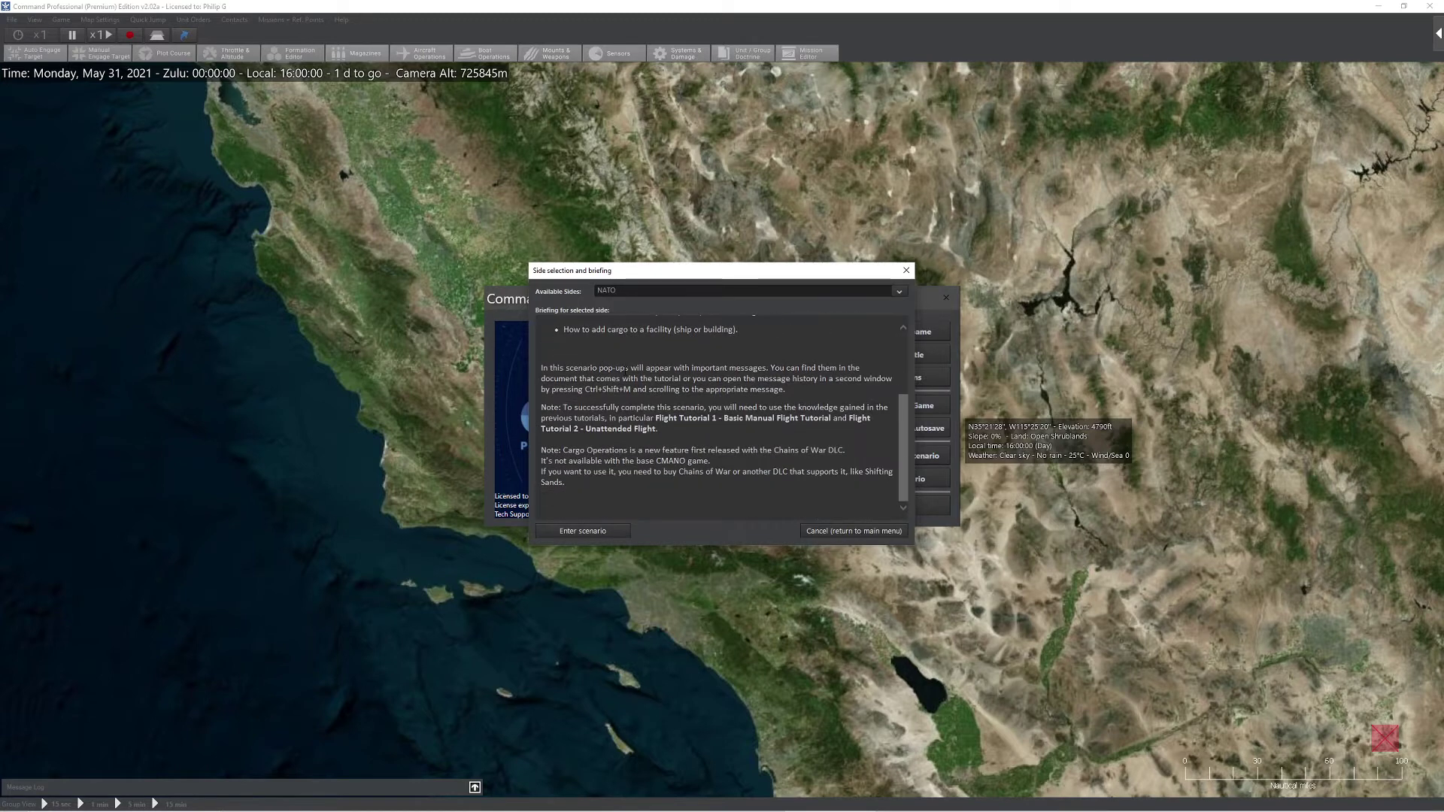
{"action": "left_click", "coordinate": [583, 531]}
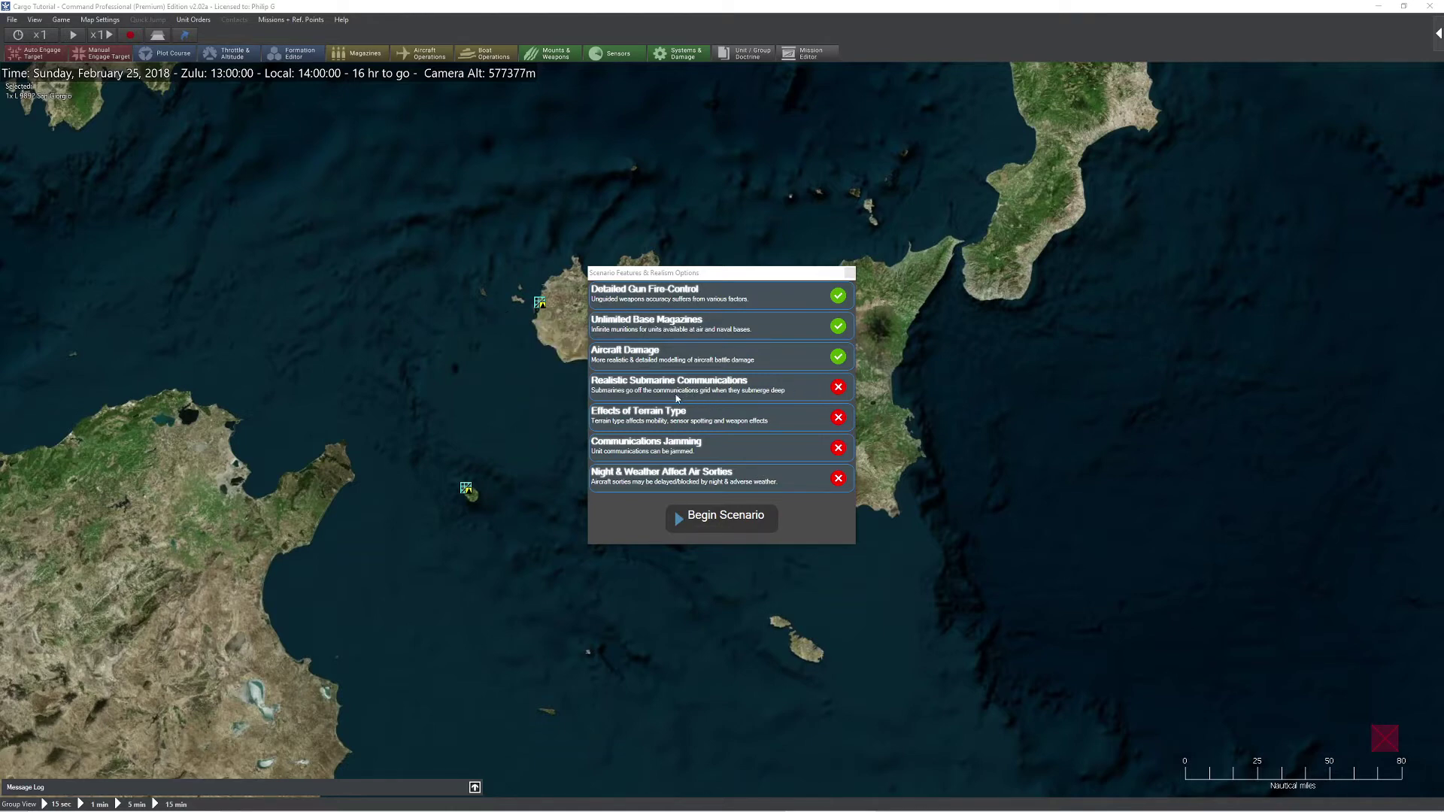
Begin the Cargo Tutorial with the shown realism options and dismiss the welcome message.
{"action": "left_click", "coordinate": [734, 523]}
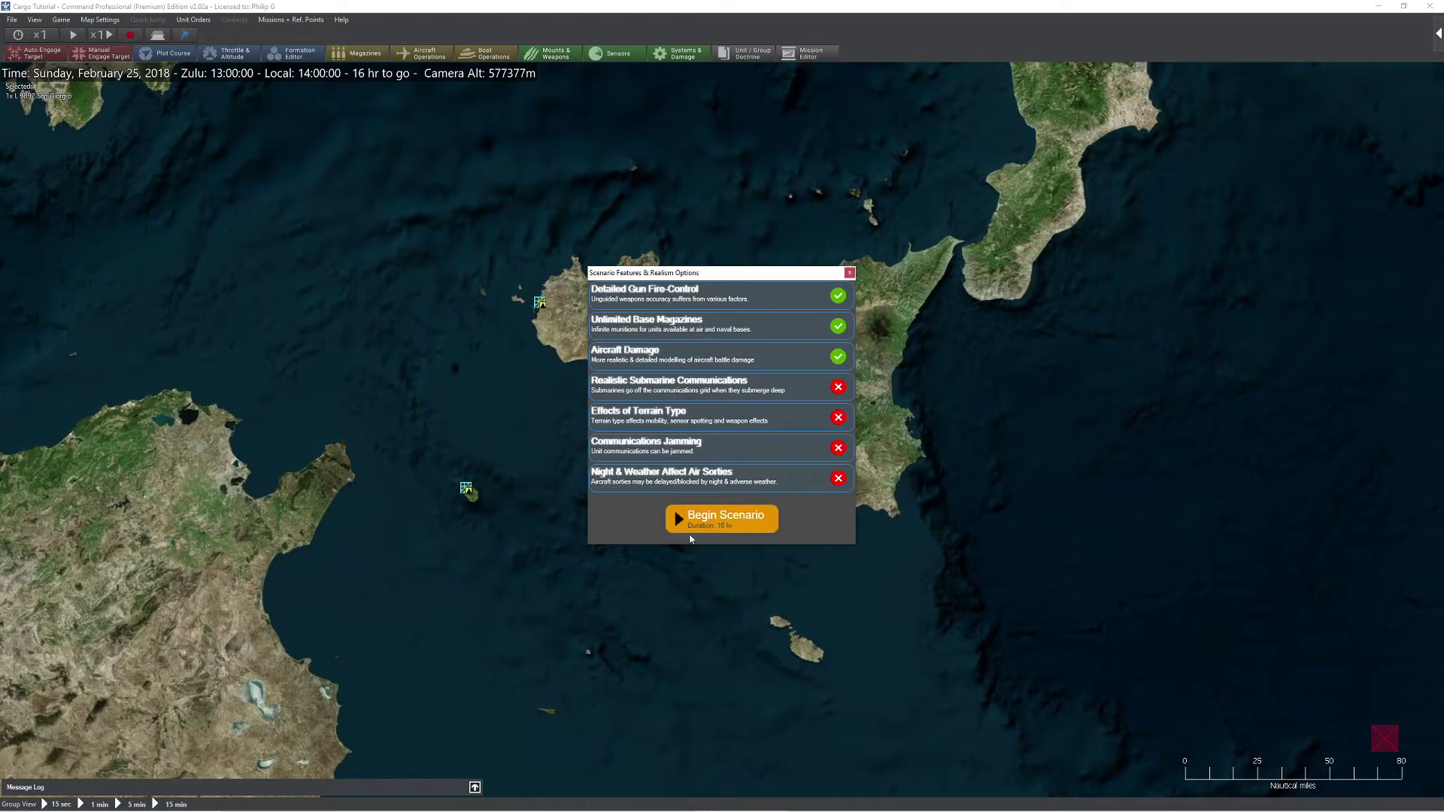
{"action": "left_click", "coordinate": [702, 529]}
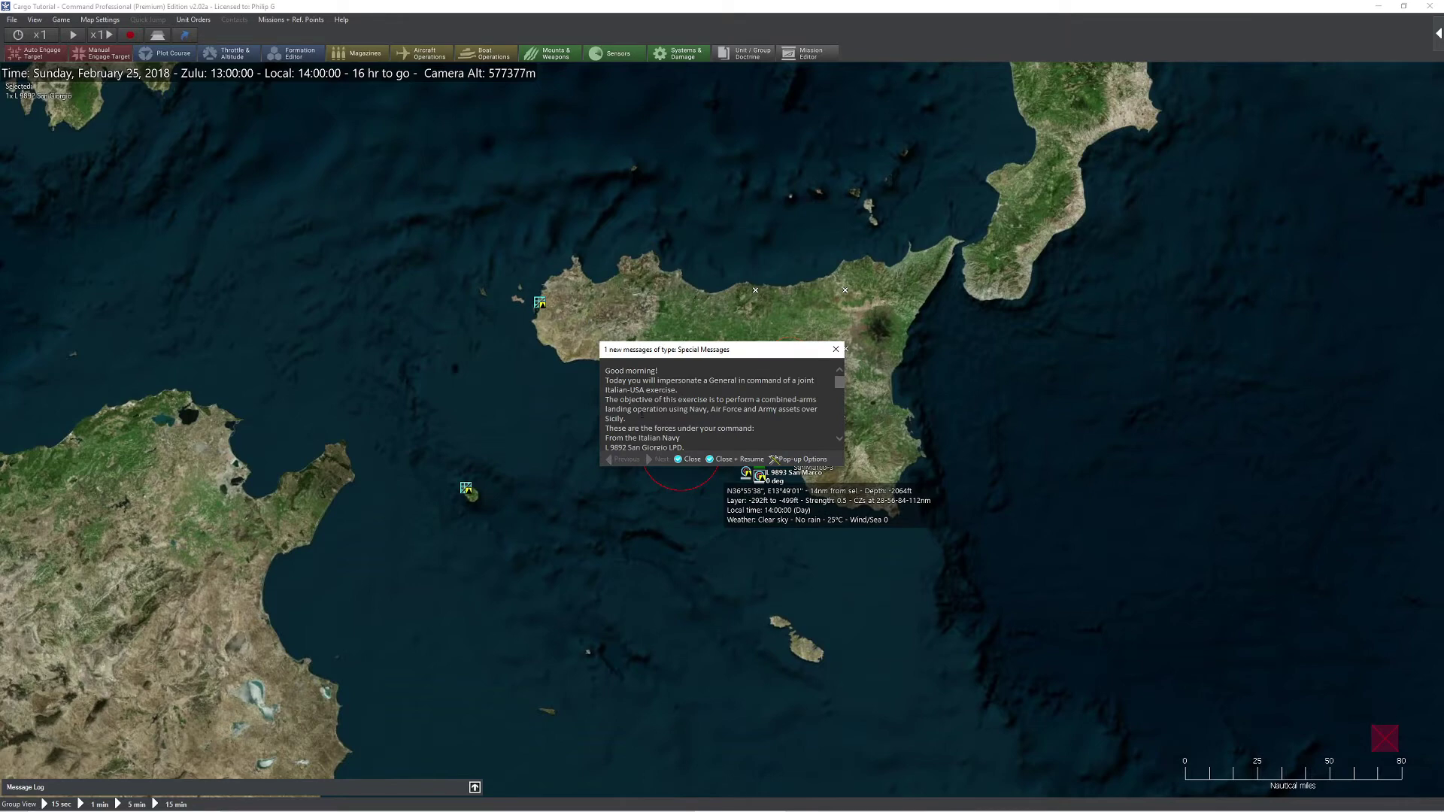
{"action": "left_click", "coordinate": [736, 459]}
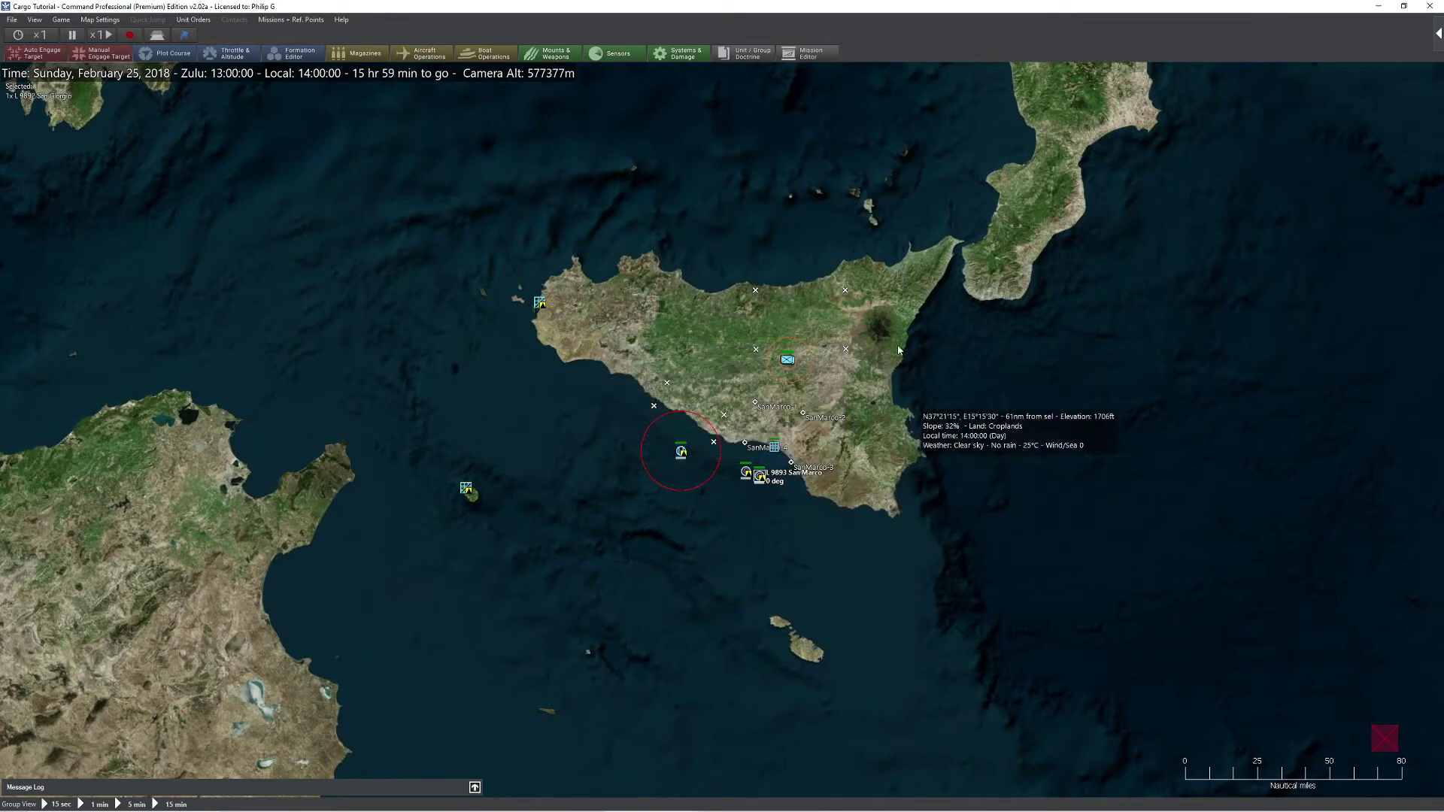
{"action": "left_click", "coordinate": [13, 20]}
Start a Quick Battle simple air-to-air engagement with 2 F-16CM Falcons for the player.
{"action": "left_click", "coordinate": [38, 32]}
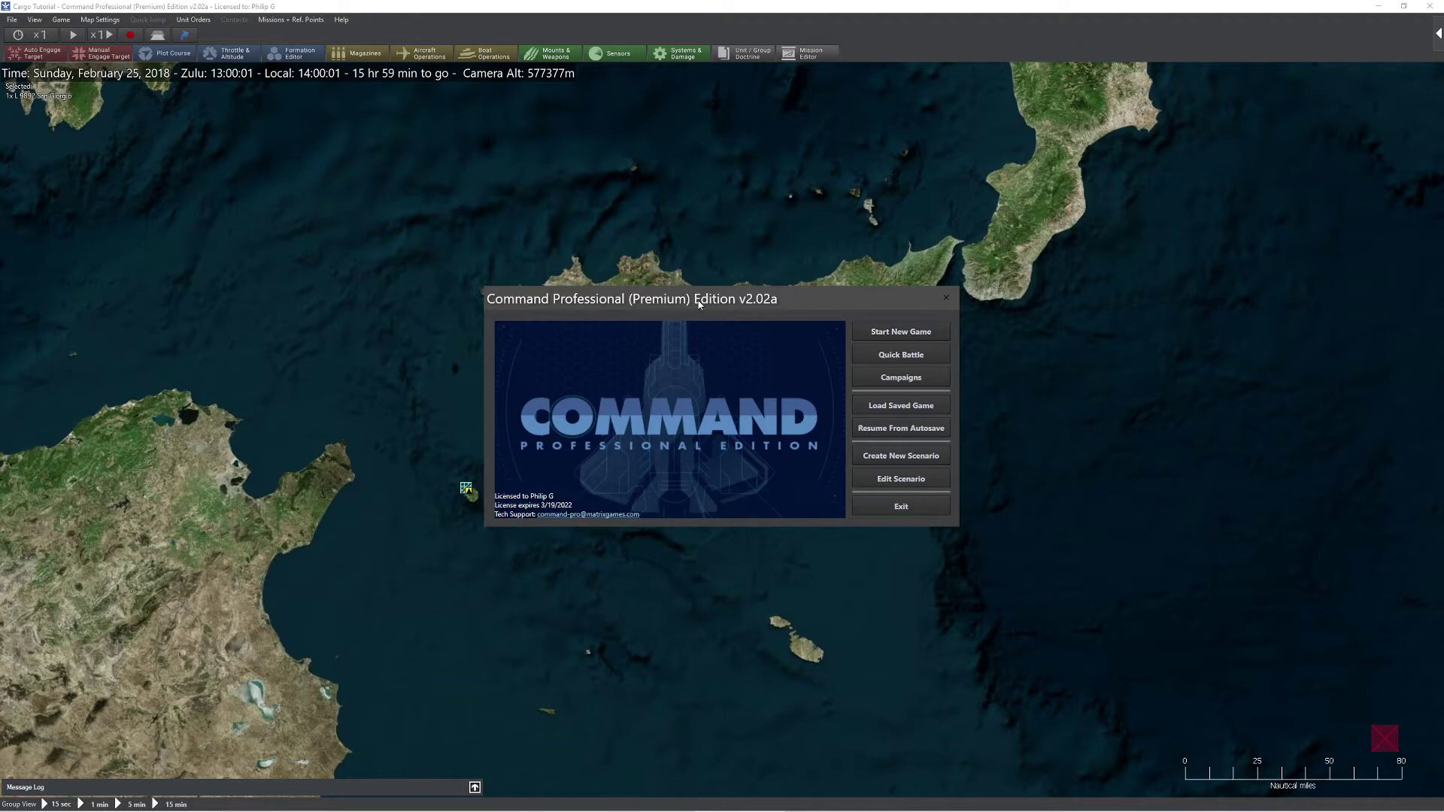
{"action": "left_click", "coordinate": [902, 354]}
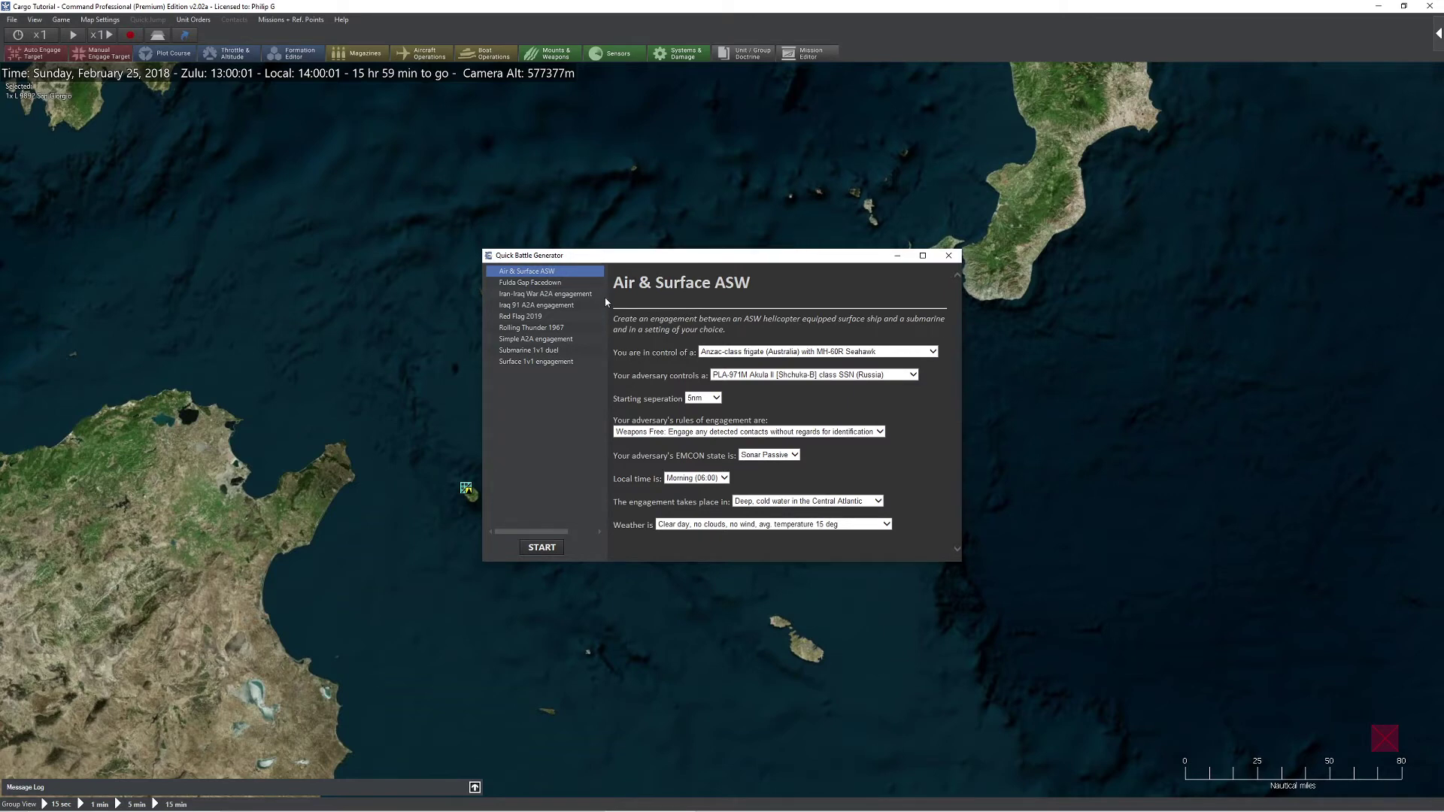
{"action": "left_click", "coordinate": [528, 340]}
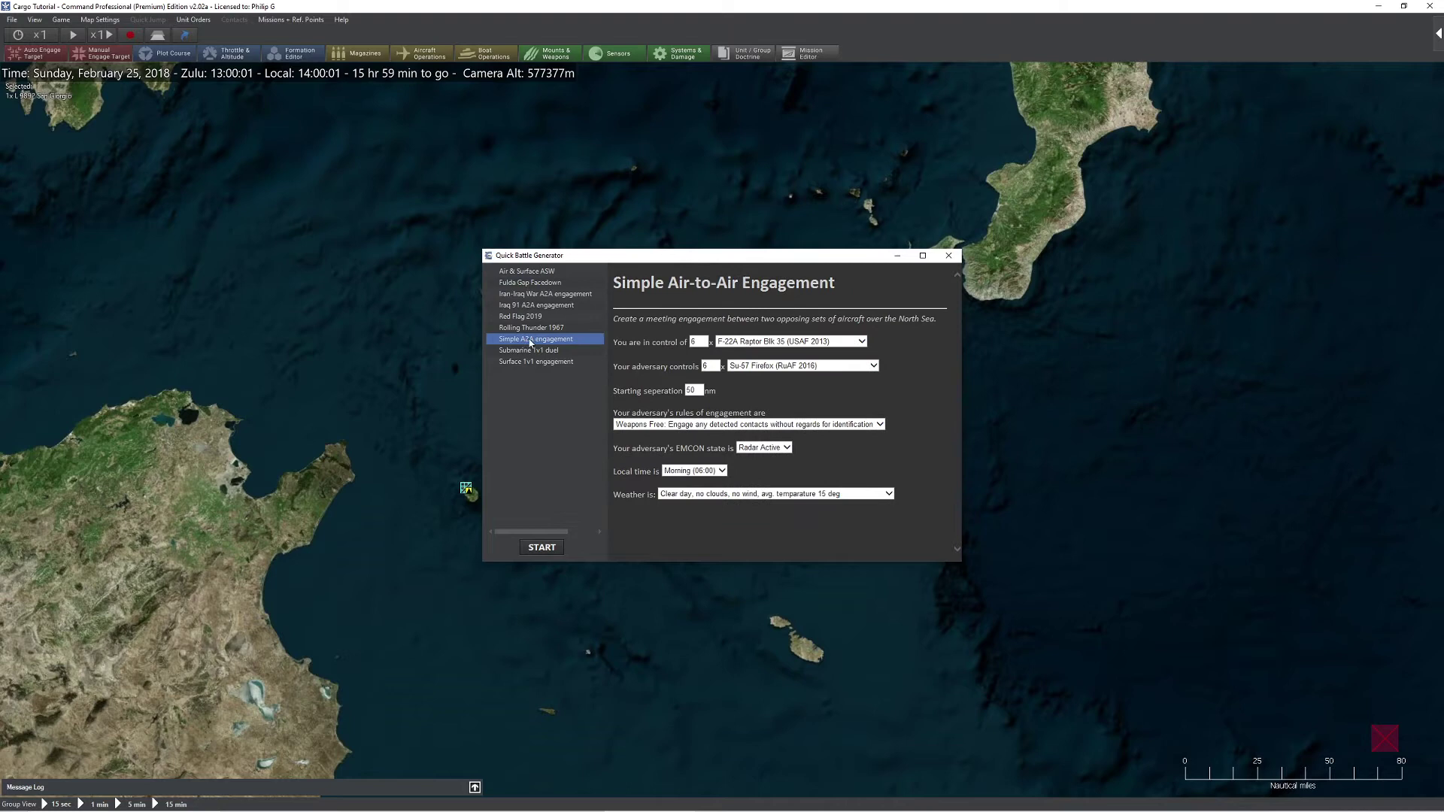
{"action": "double_click", "coordinate": [697, 342]}
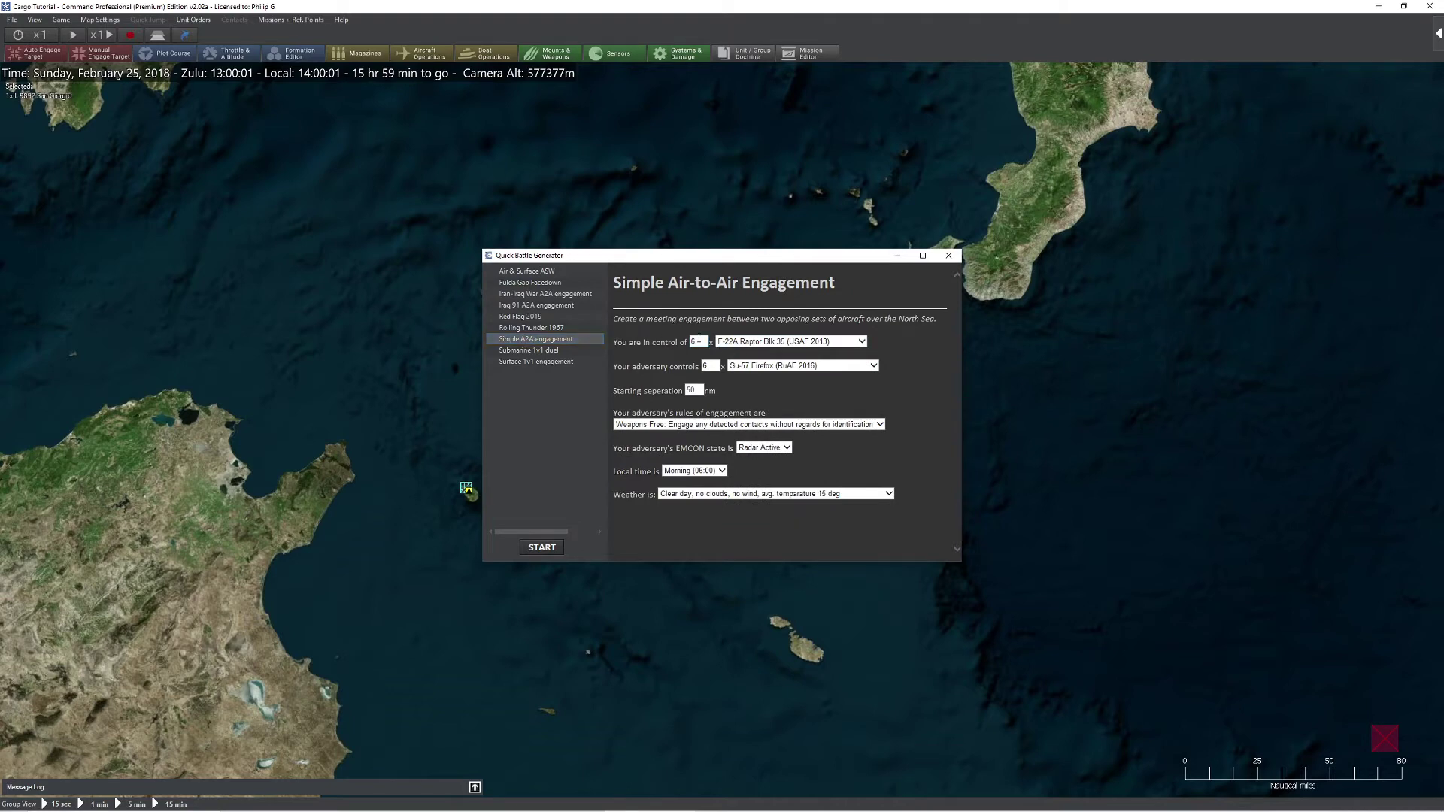
{"action": "type", "text": "2"}
{"action": "left_click", "coordinate": [748, 342]}
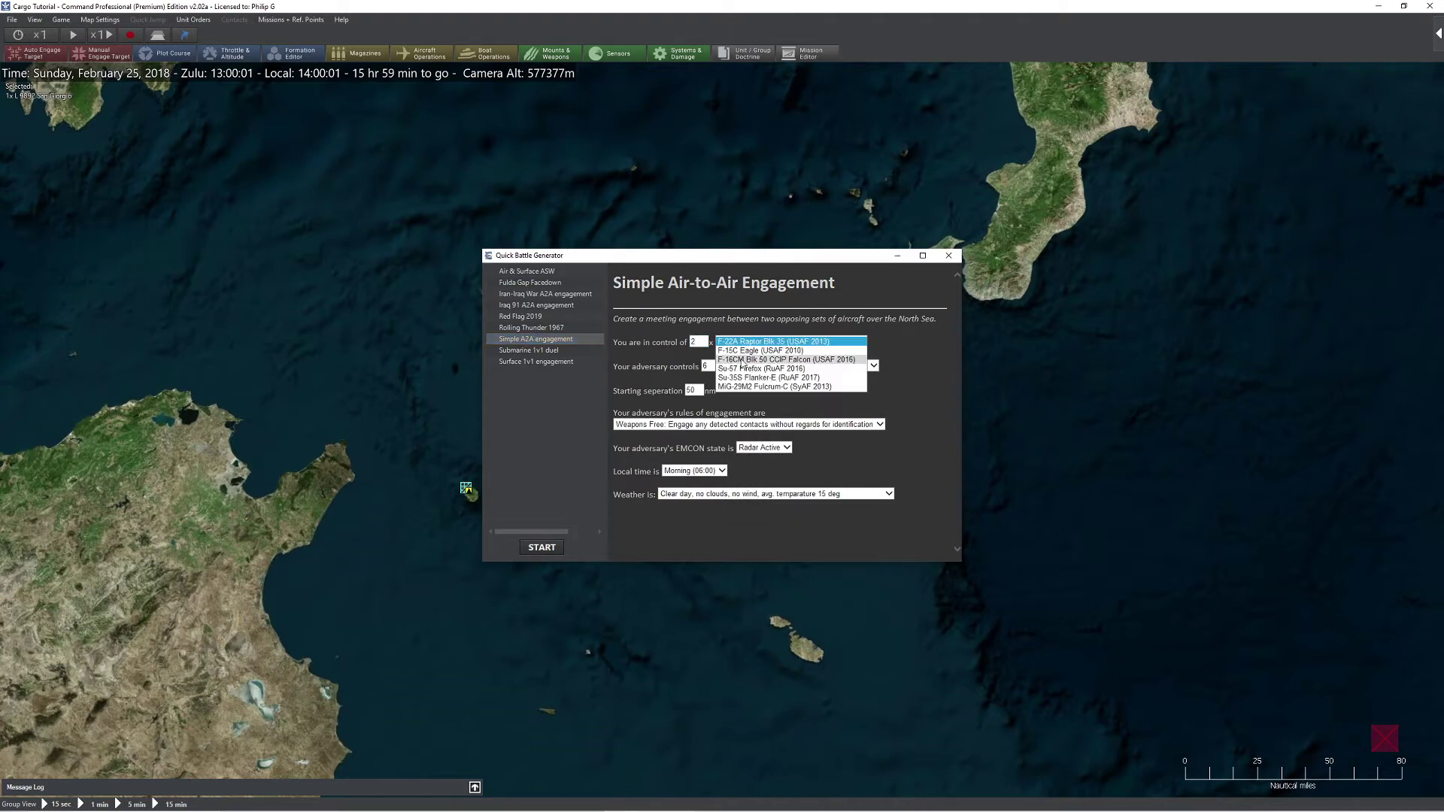
{"action": "left_click", "coordinate": [747, 363]}
Make the adversary MiG-29M2 Fulcrum-Cs with a 25 nm starting separation.
{"action": "key", "text": "Tab"}
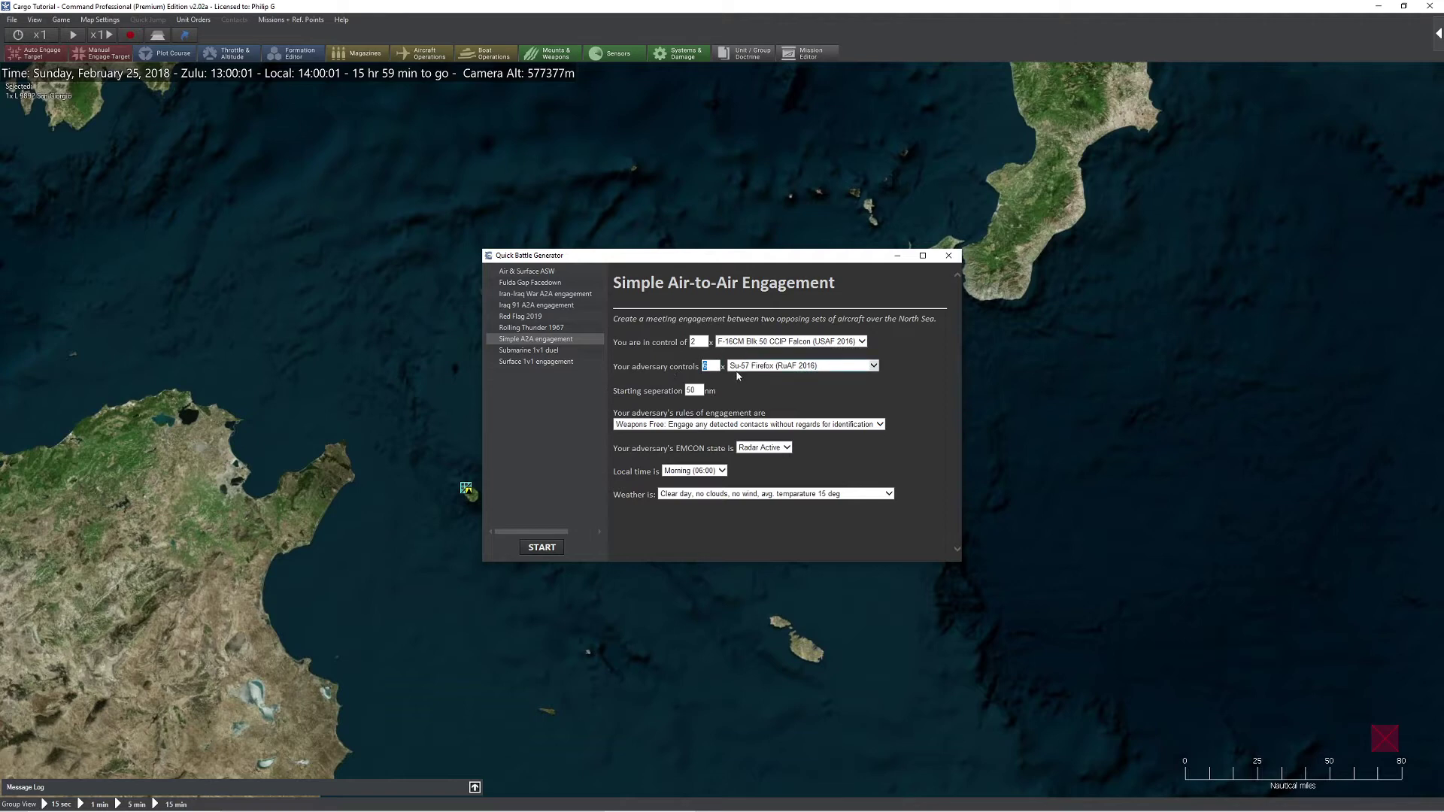
{"action": "left_click", "coordinate": [756, 366]}
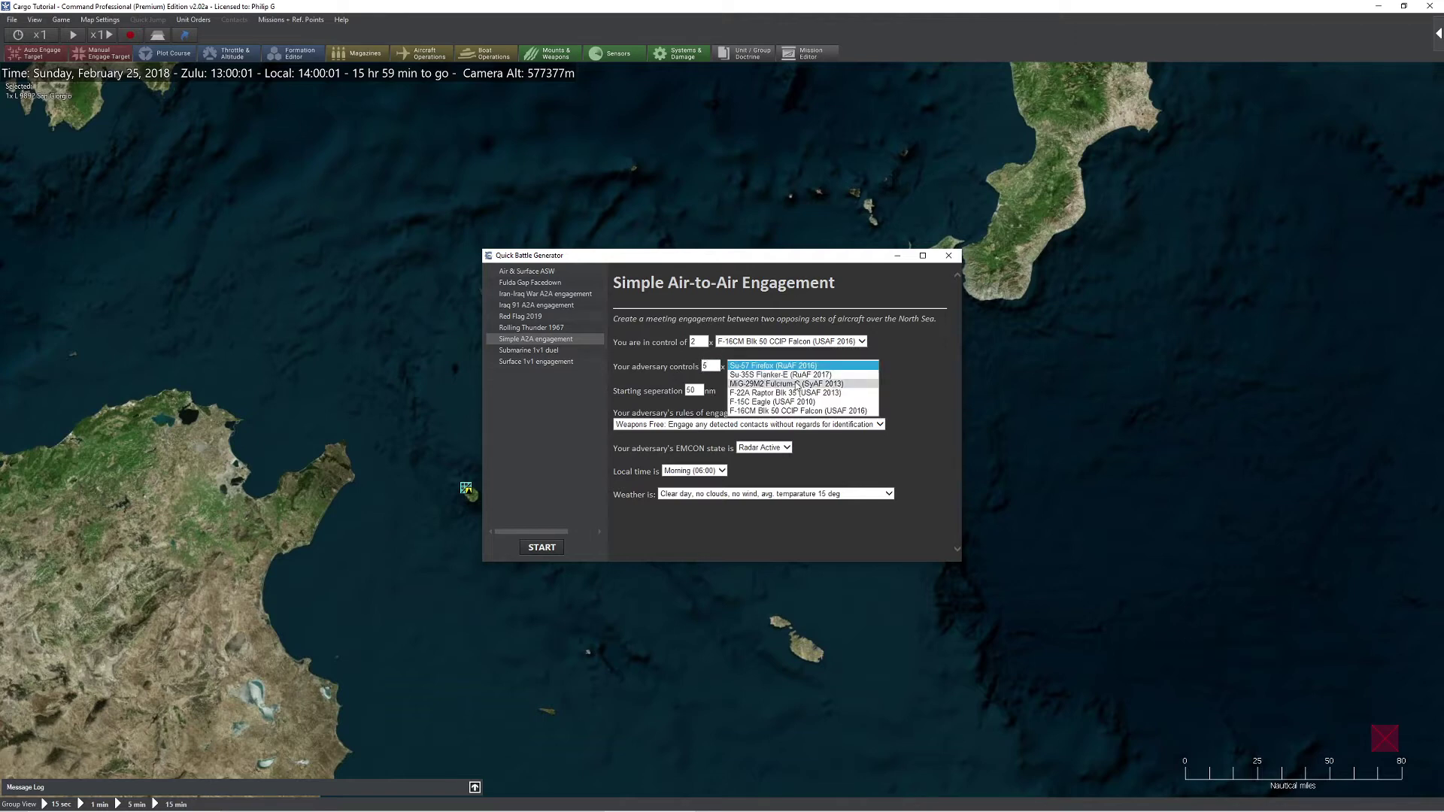
{"action": "left_click", "coordinate": [778, 384]}
{"action": "double_click", "coordinate": [699, 391]}
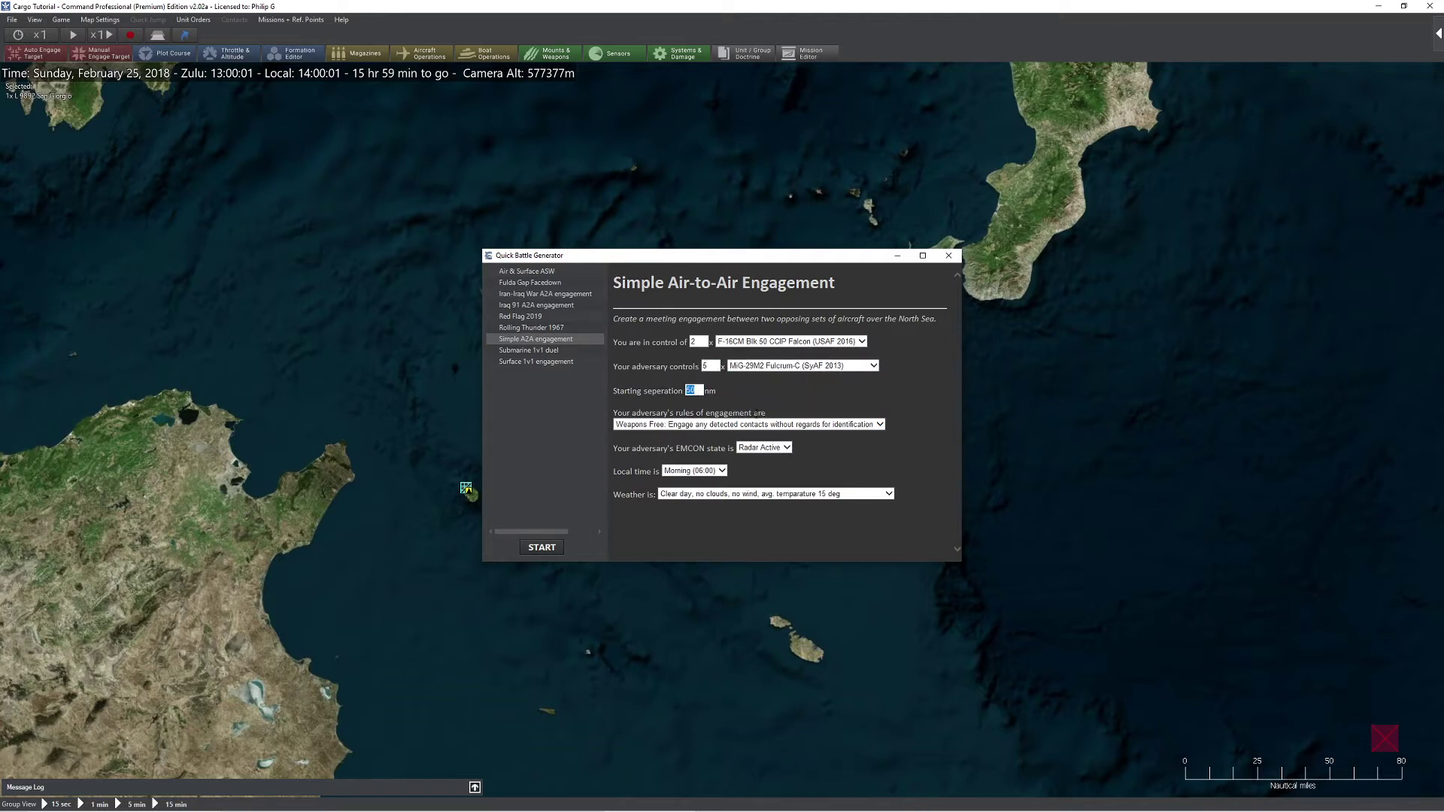
{"action": "type", "text": "25"}
Set the adversary to Weapons Tight and Radar Off, with clear light-cloud weather.
{"action": "left_click", "coordinate": [668, 425]}
{"action": "left_click", "coordinate": [662, 434]}
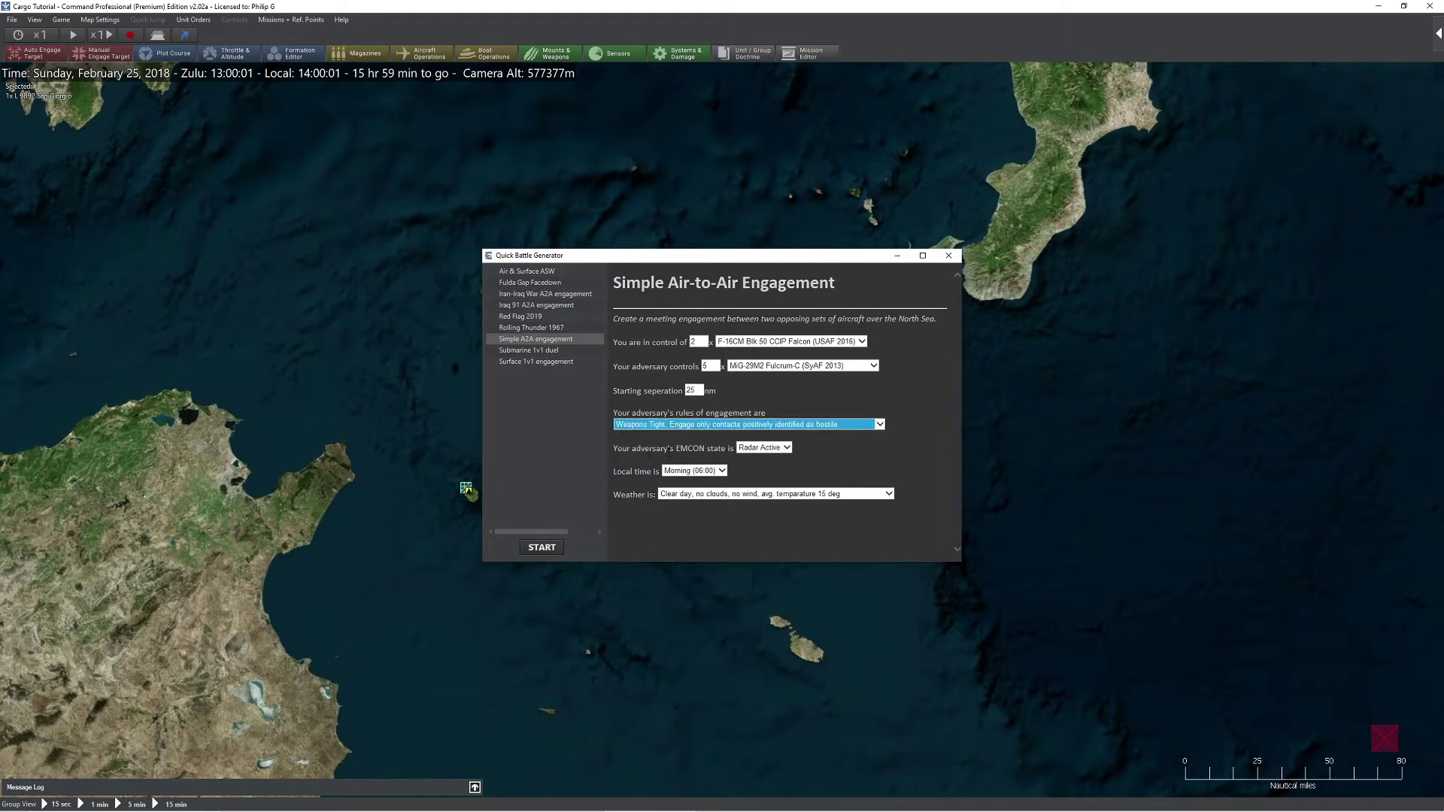
{"action": "left_click", "coordinate": [768, 454]}
{"action": "left_click", "coordinate": [764, 466]}
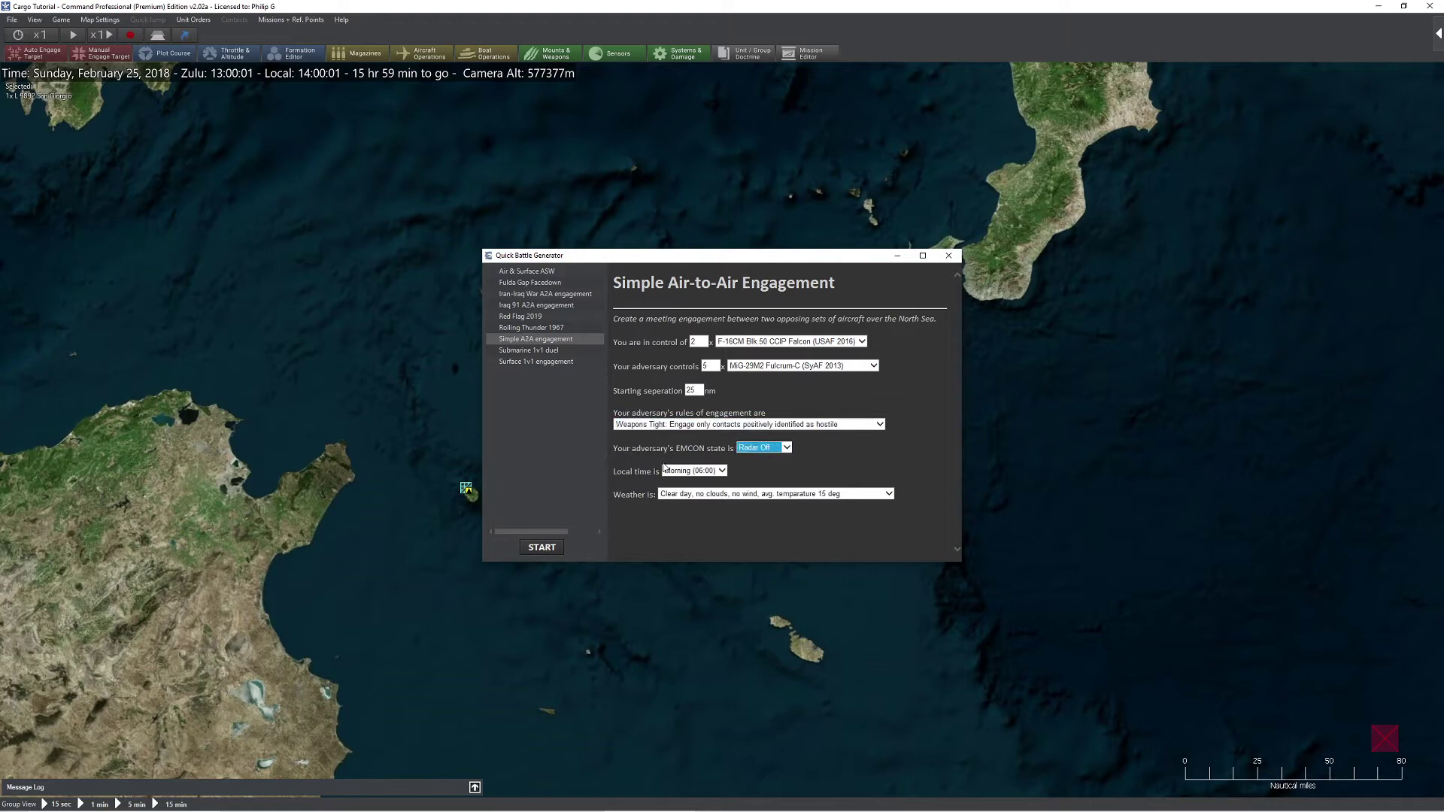
{"action": "left_click", "coordinate": [715, 495]}
{"action": "left_click", "coordinate": [683, 518]}
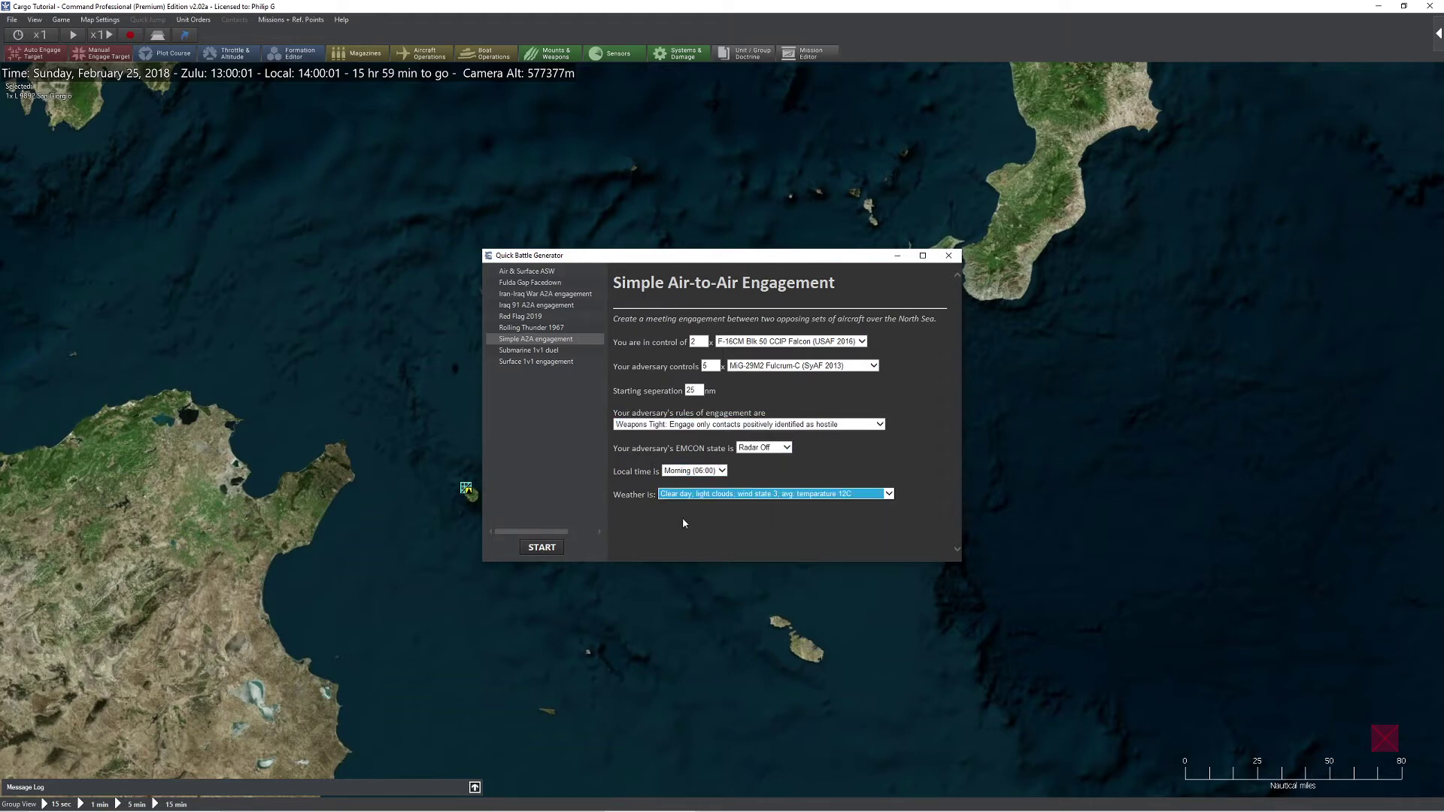
Generate the air battle, pan over the North Sea, and switch to unit view.
{"action": "left_click", "coordinate": [543, 549]}
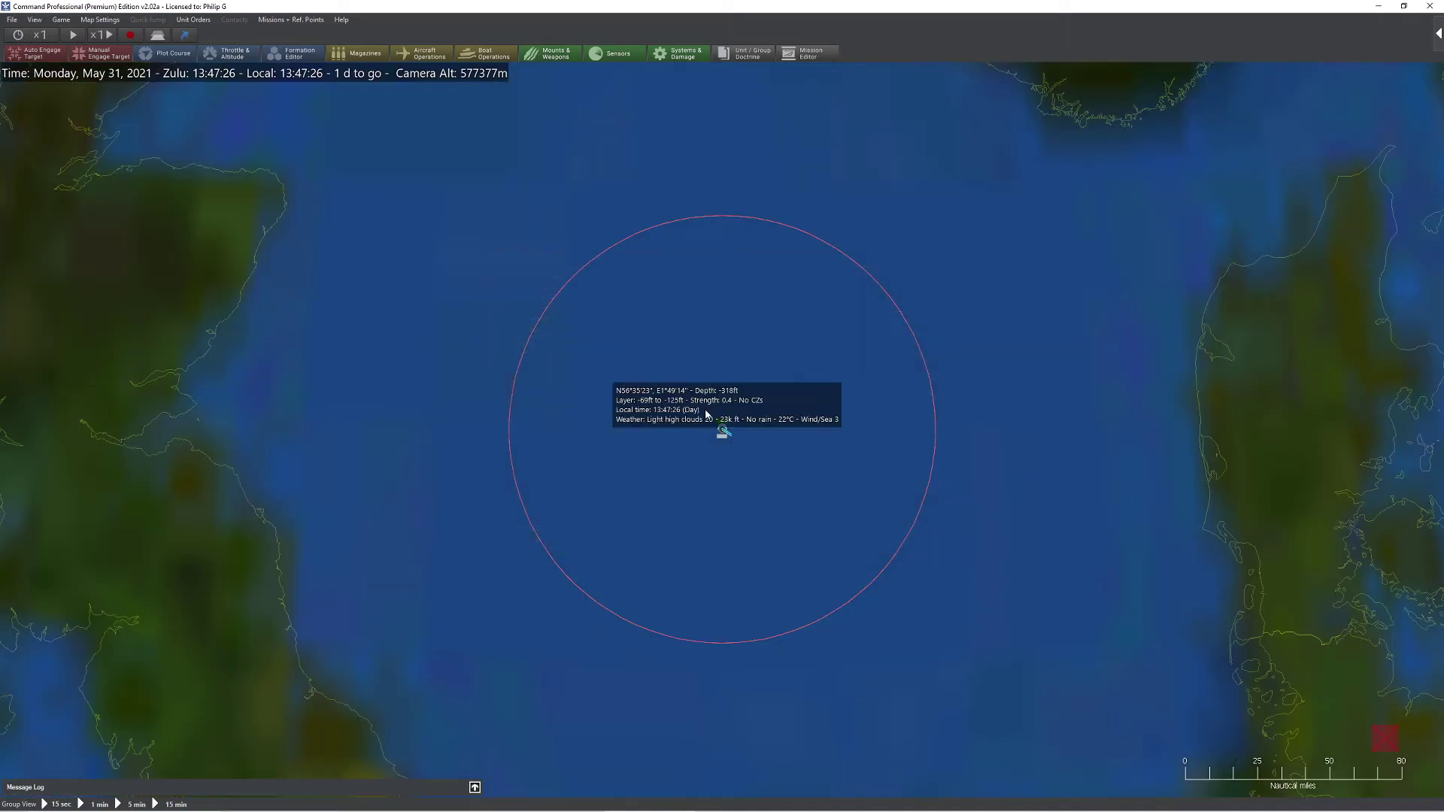
{"action": "scroll", "coordinate": [737, 537], "scroll_direction": "down", "scroll_amount": 5}
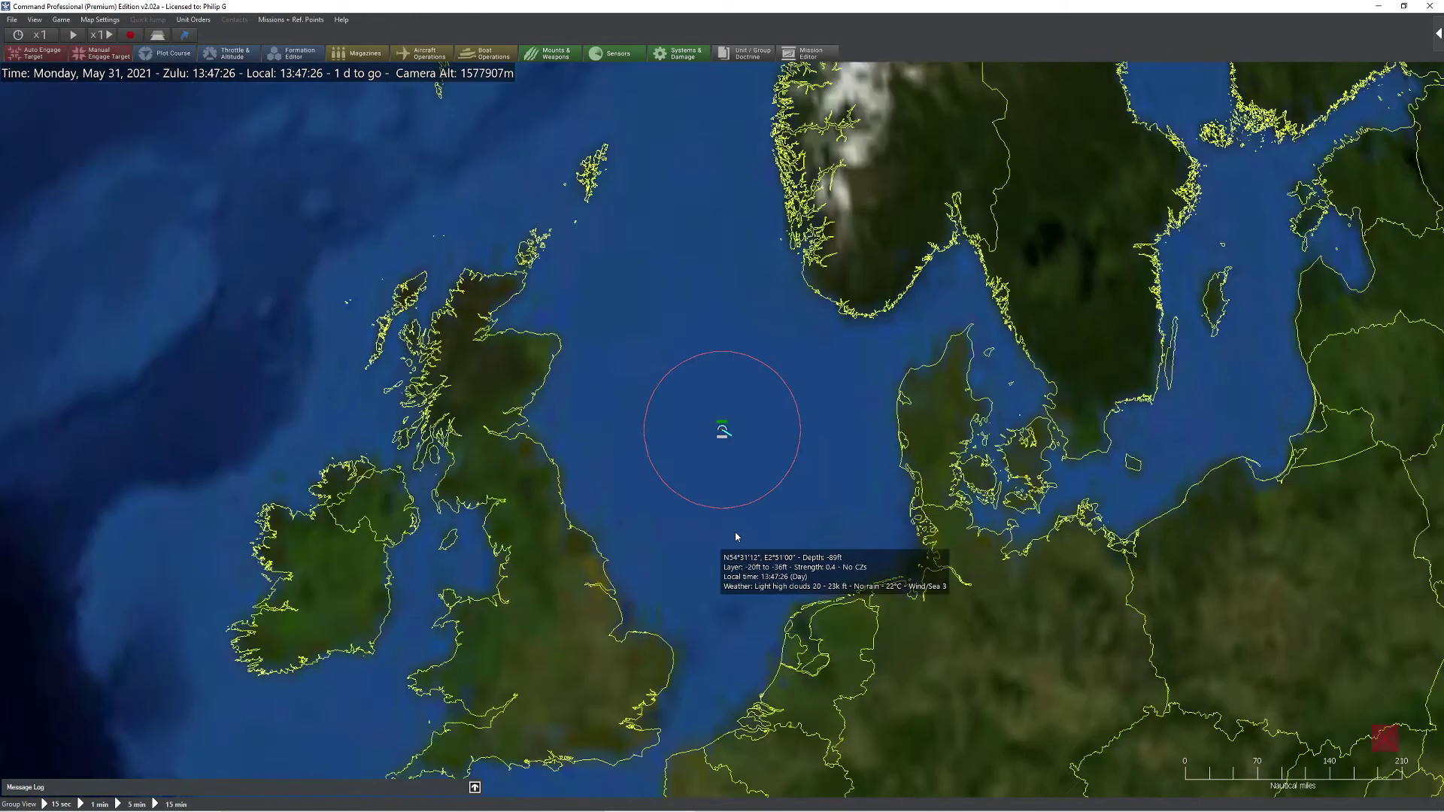
{"action": "scroll", "coordinate": [727, 466], "scroll_direction": "up", "scroll_amount": 3}
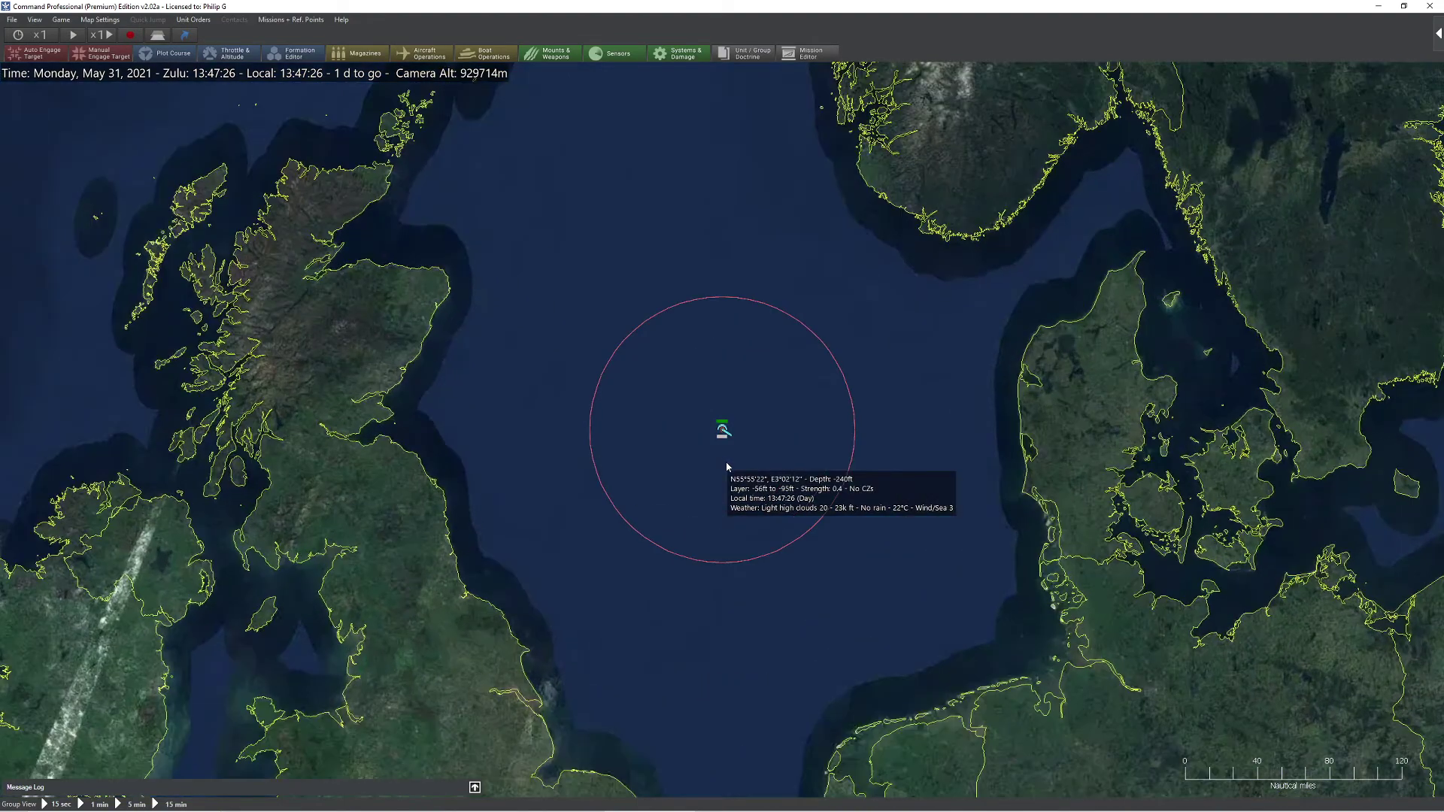
{"action": "key", "text": "Right"}
{"action": "key", "text": "Down"}
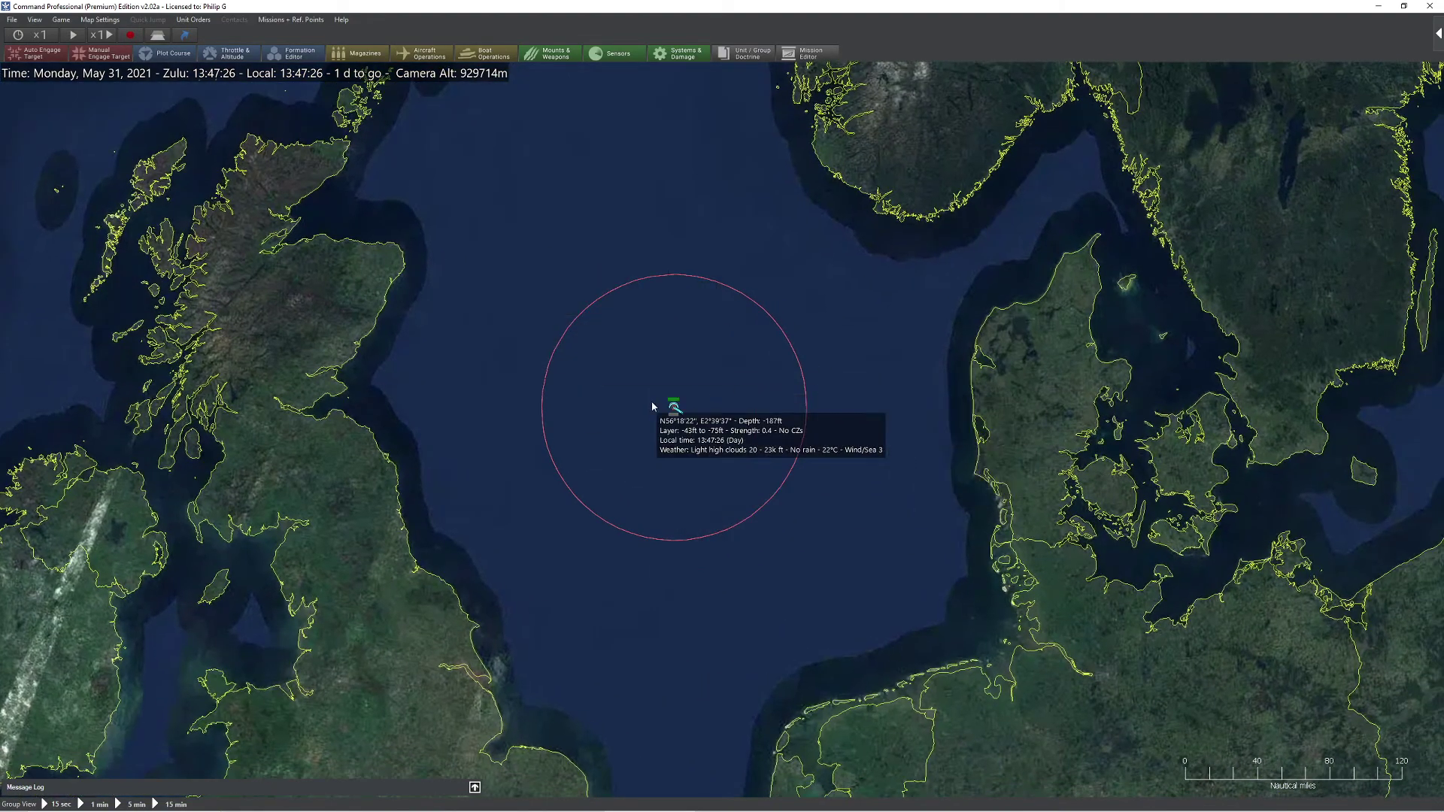
{"action": "key", "text": "ctrl+g"}
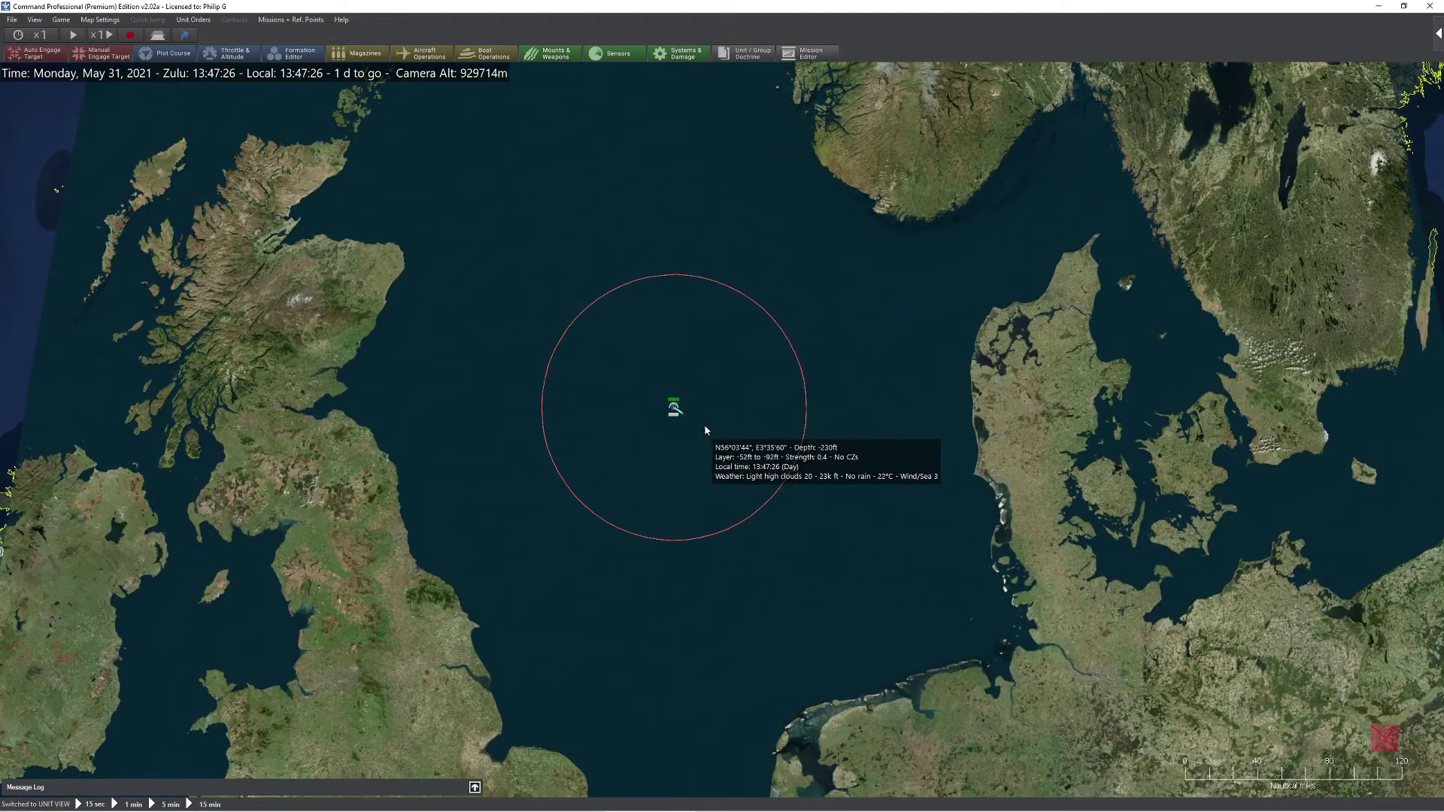
{"action": "left_click", "coordinate": [12, 19]}
Pick the Strike Tutorial from the campaigns list and start it as a new campaign.
{"action": "left_click", "coordinate": [38, 34]}
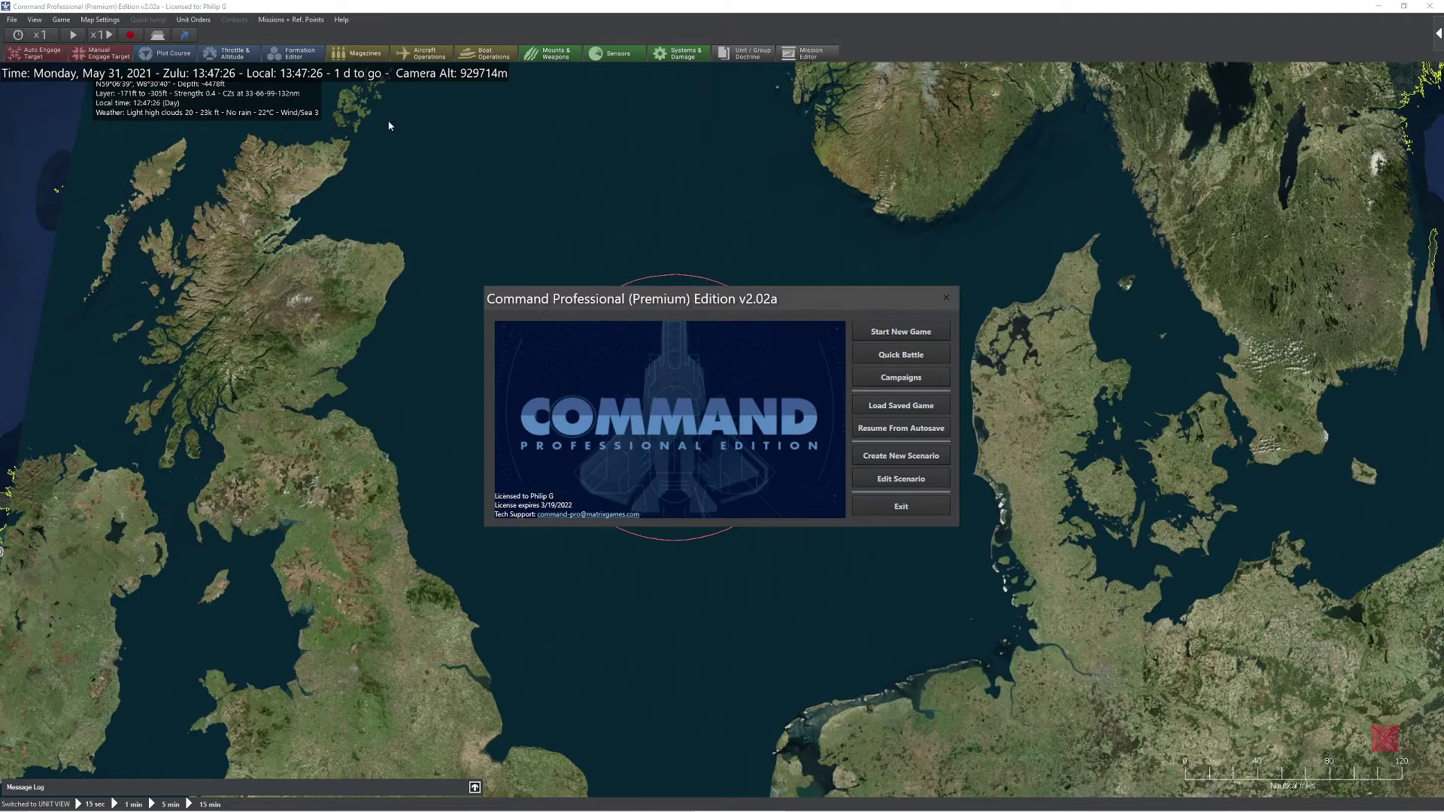
{"action": "left_click", "coordinate": [902, 379]}
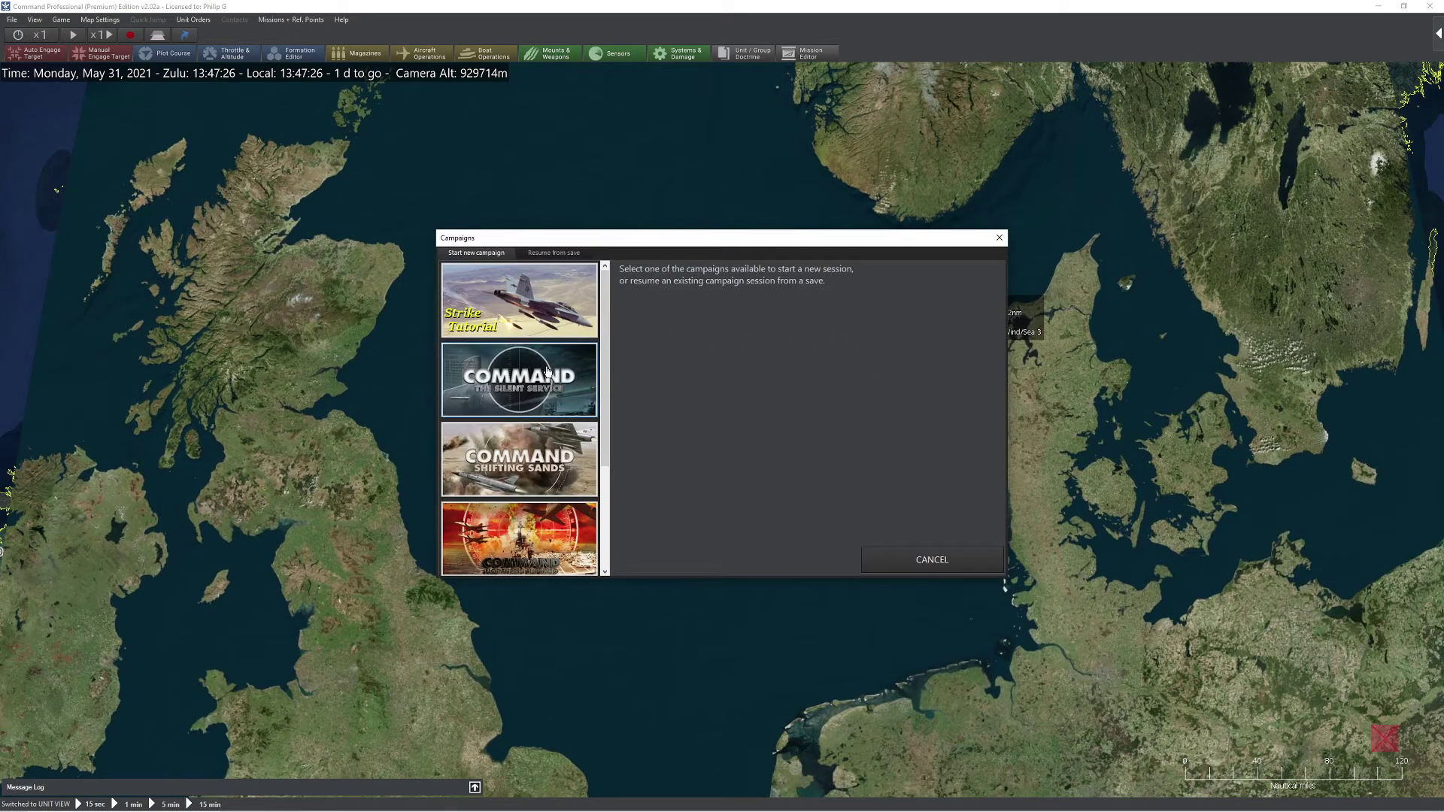
{"action": "left_click", "coordinate": [525, 299]}
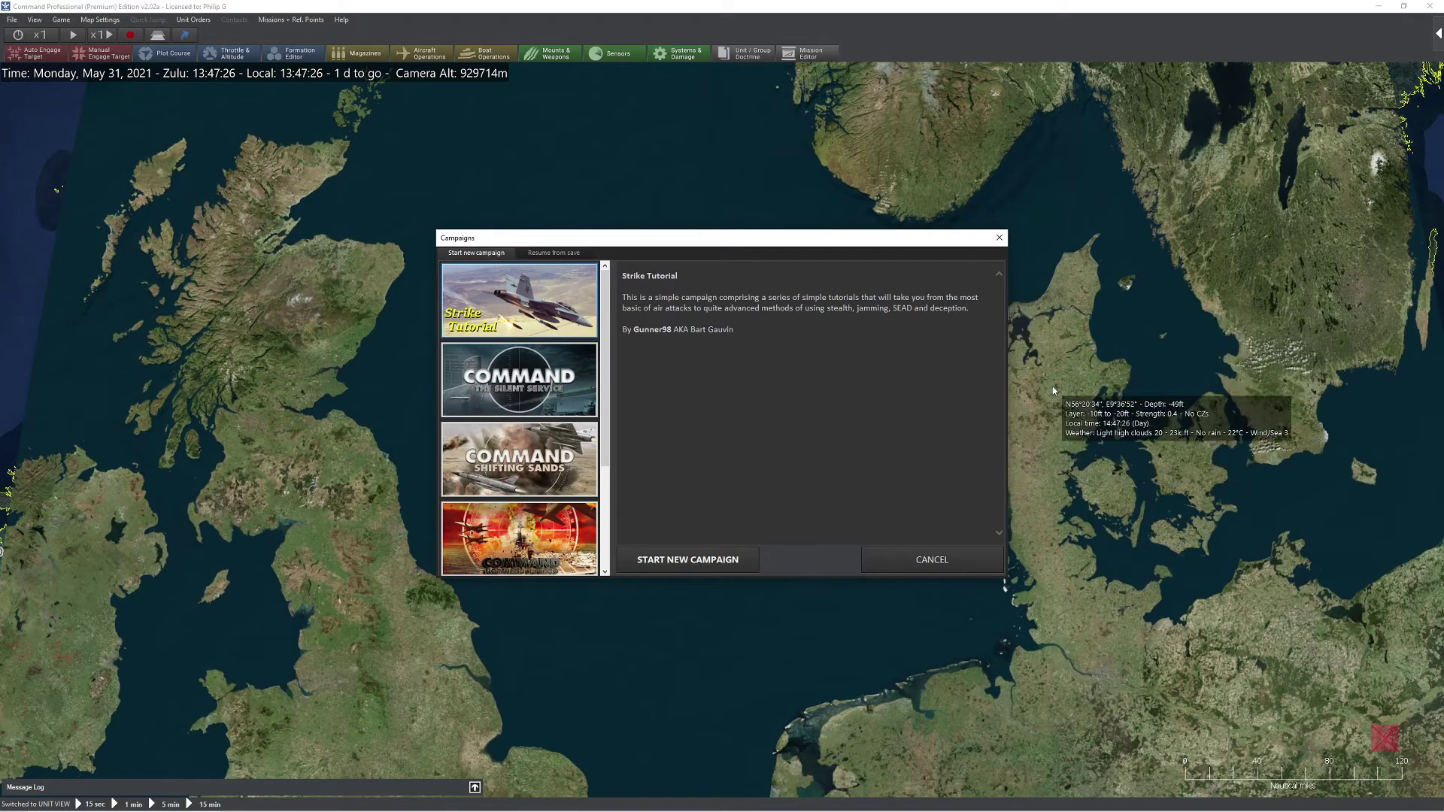
{"action": "scroll", "coordinate": [608, 415], "scroll_direction": "down", "scroll_amount": 3}
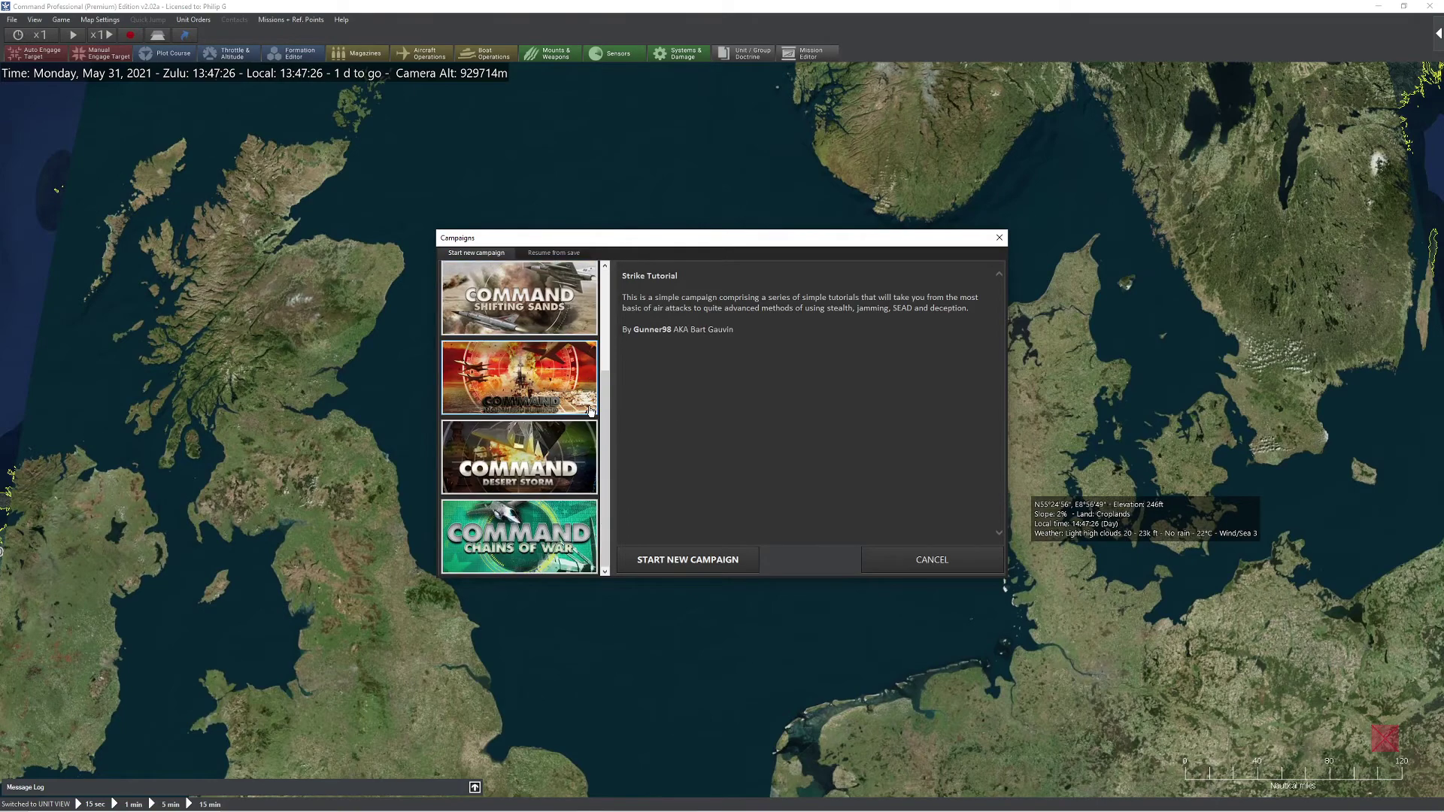
{"action": "scroll", "coordinate": [544, 319], "scroll_direction": "up", "scroll_amount": 3}
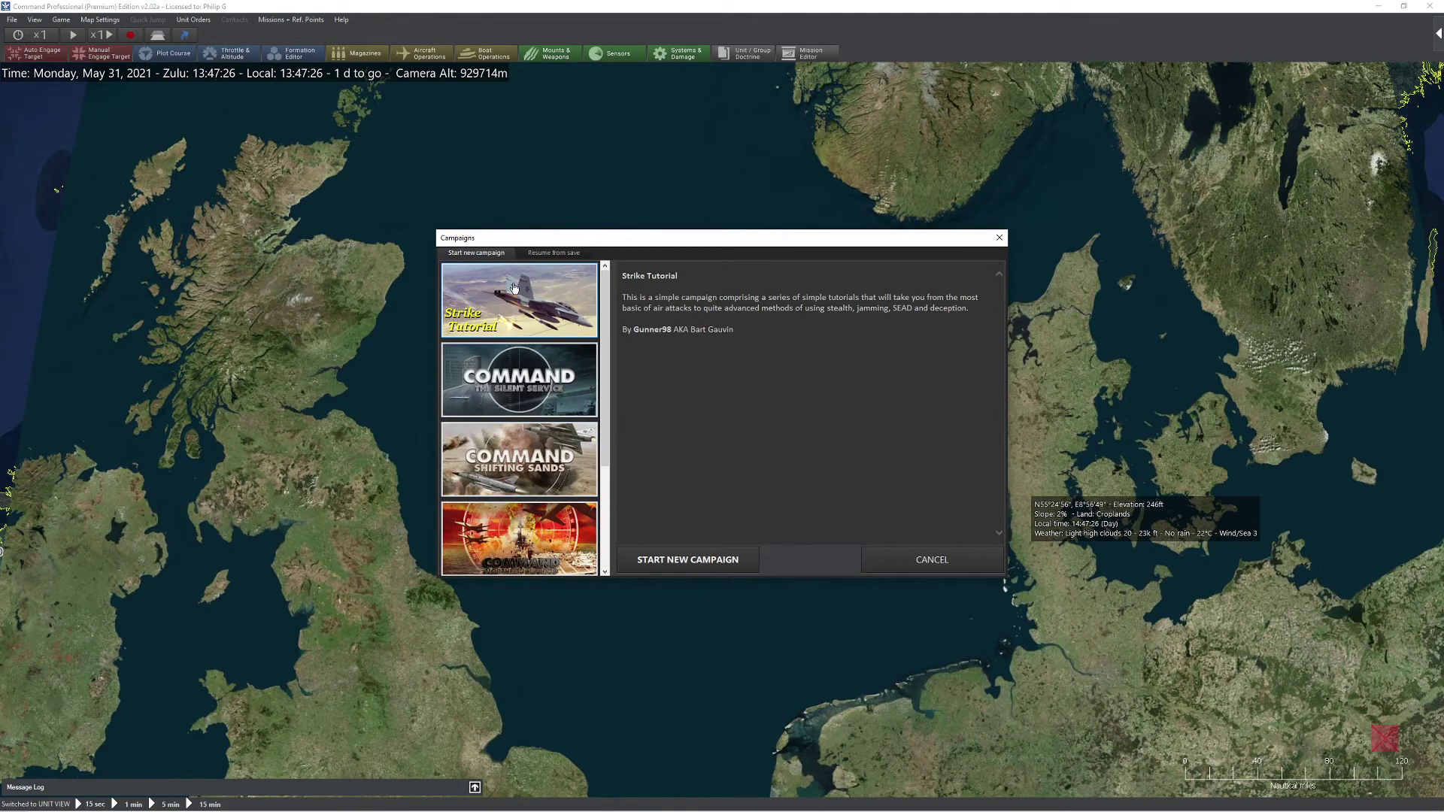
{"action": "left_click", "coordinate": [547, 254]}
{"action": "left_click", "coordinate": [499, 255]}
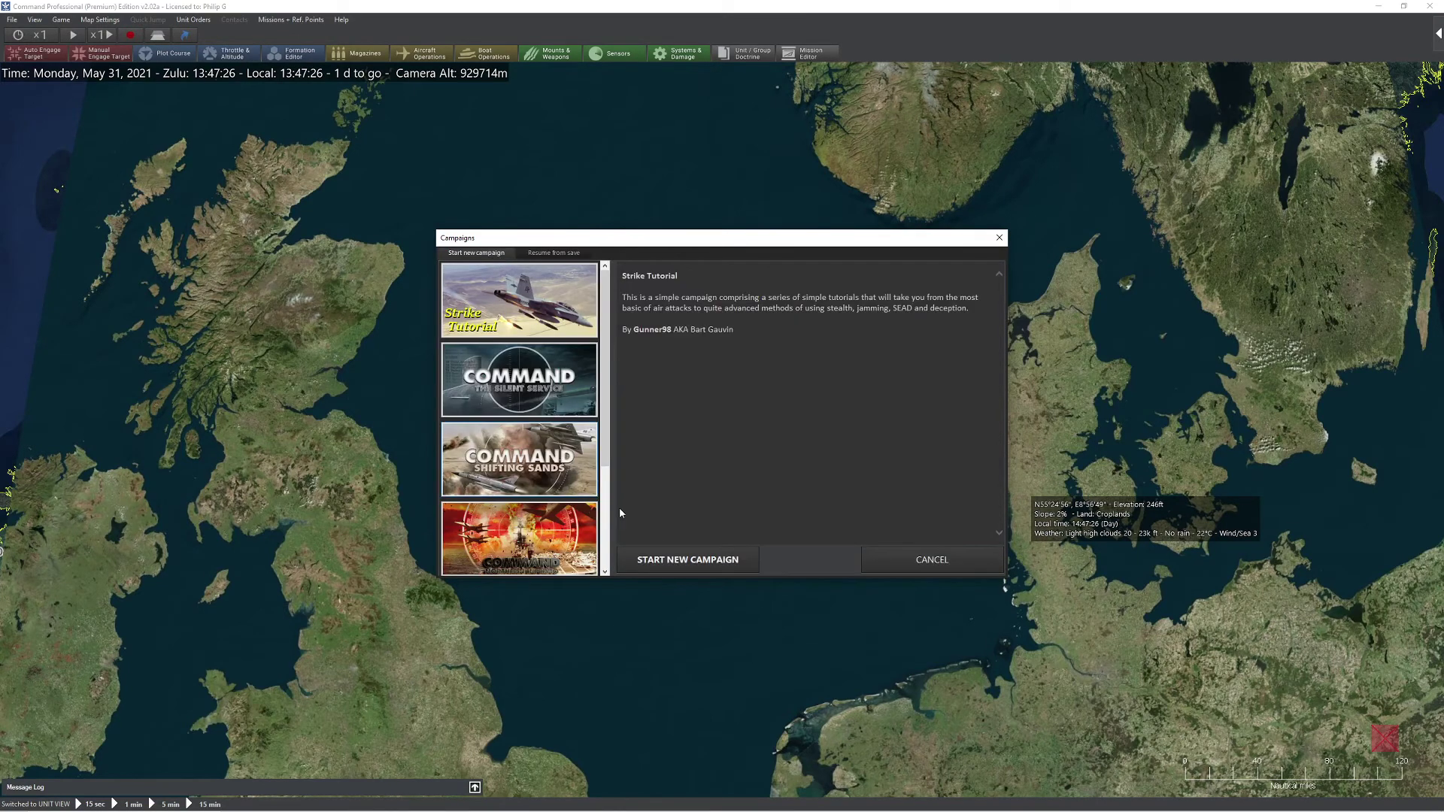
{"action": "left_click", "coordinate": [687, 558]}
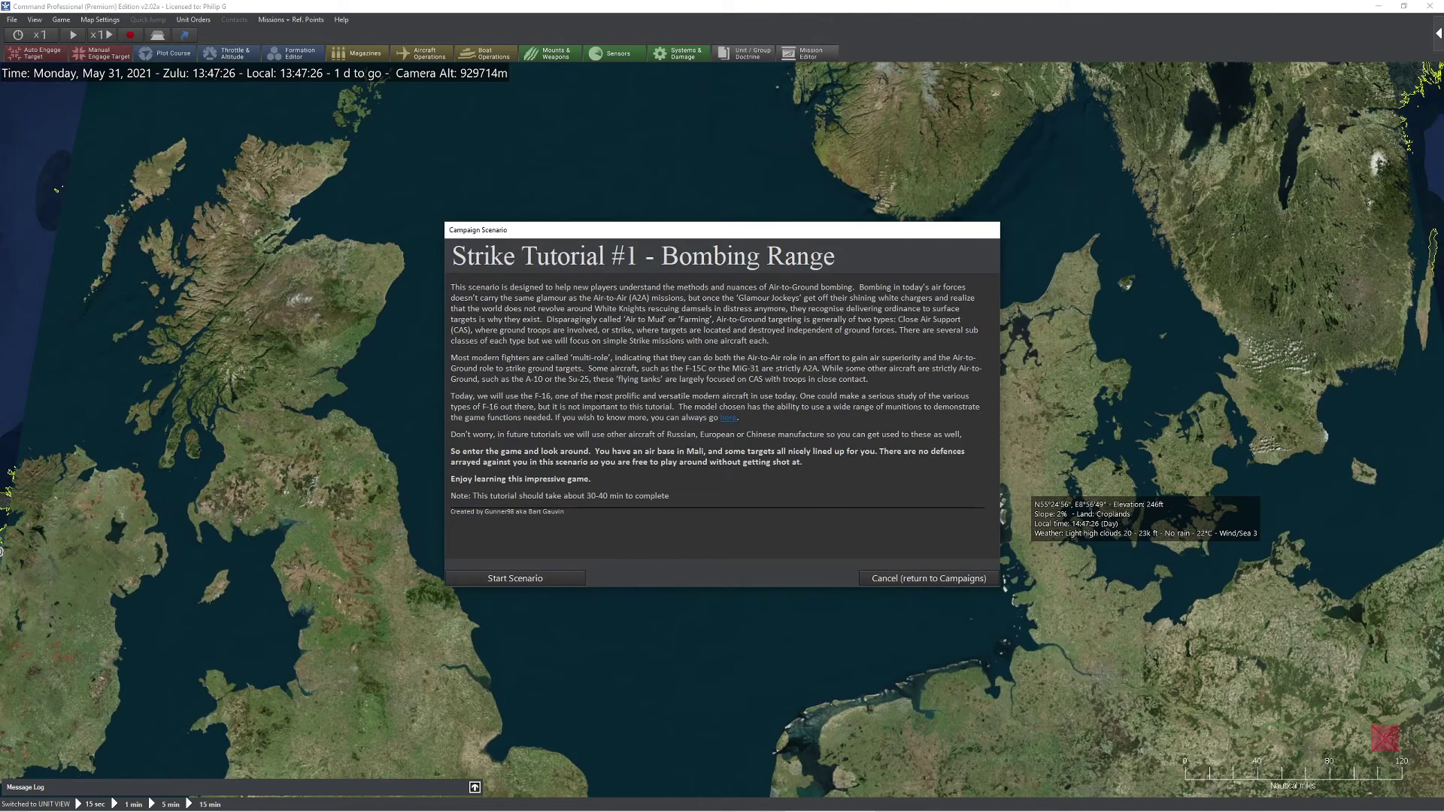
Start Bombing Range, enter as Blue, zoom out over Mali, and reopen the start screen.
{"action": "left_click", "coordinate": [553, 580]}
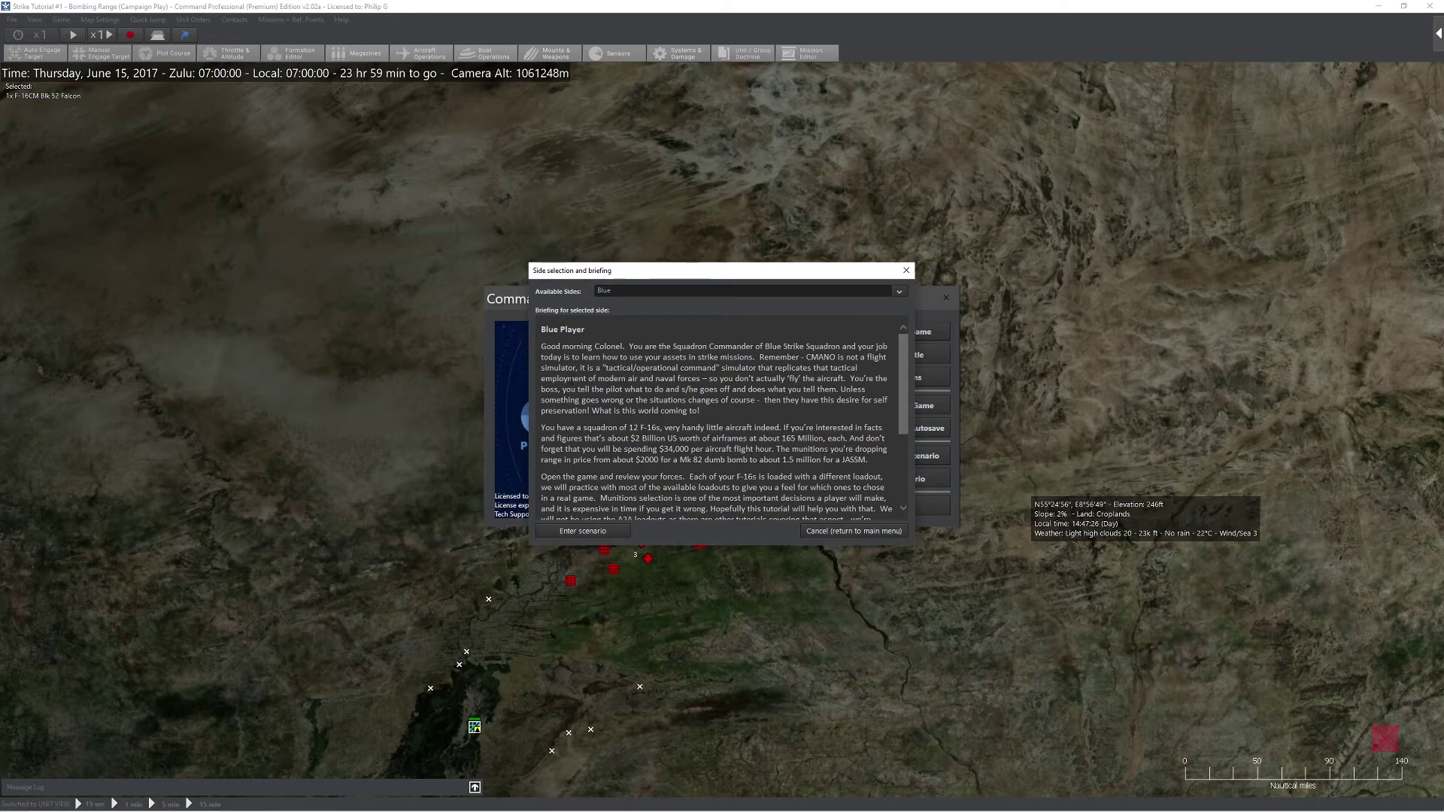
{"action": "left_click", "coordinate": [583, 531]}
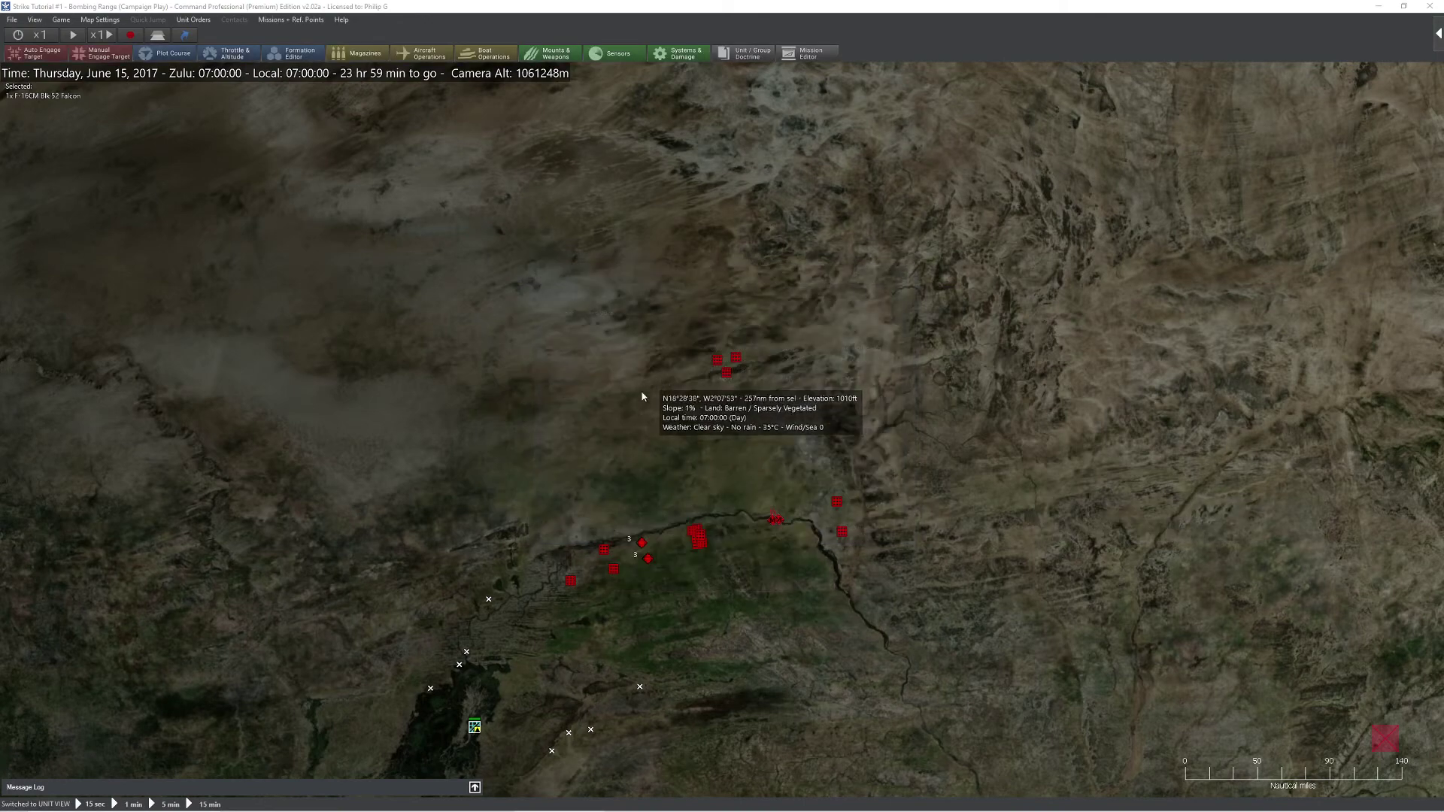
{"action": "scroll", "coordinate": [643, 397], "scroll_direction": "down", "scroll_amount": 5}
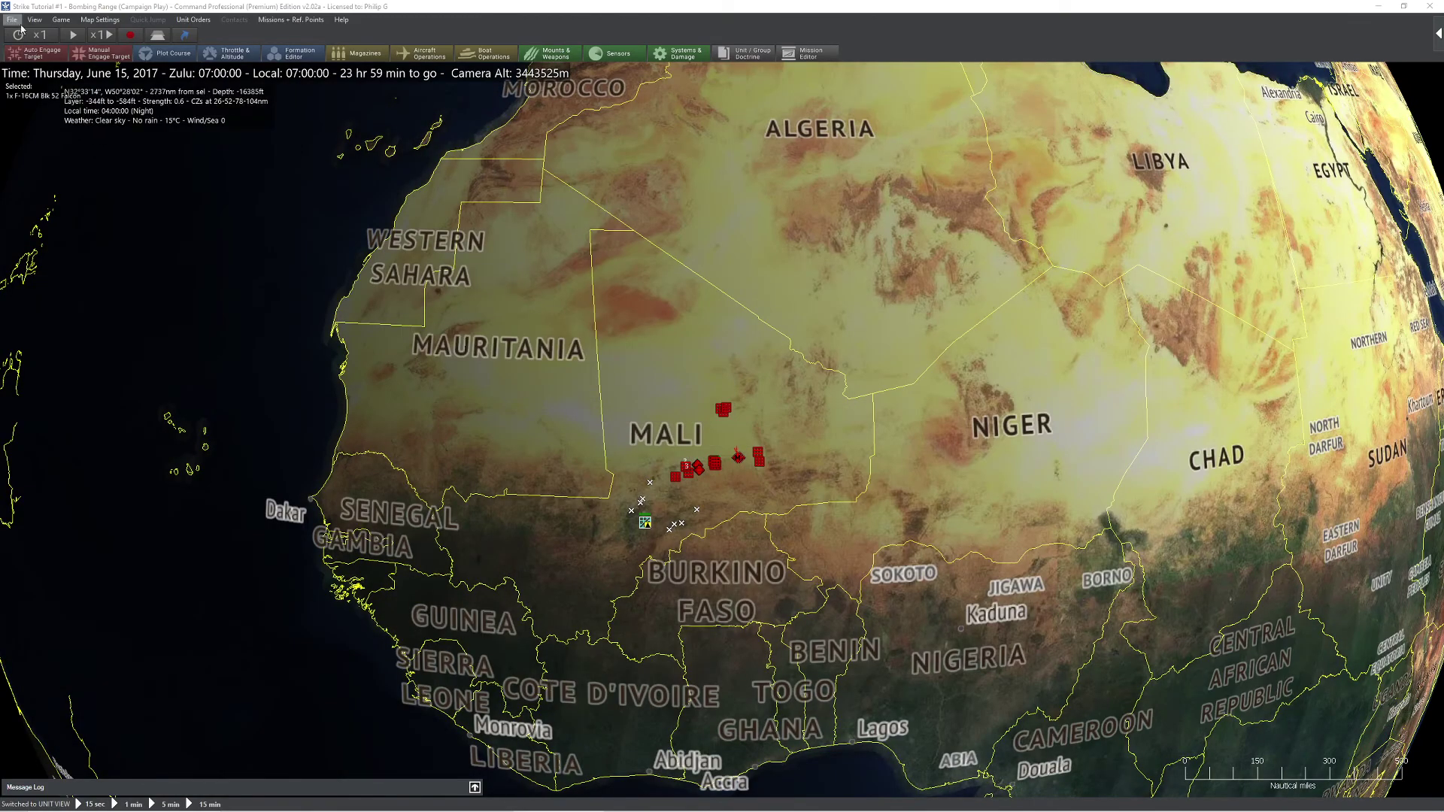
{"action": "left_click", "coordinate": [20, 24]}
{"action": "left_click", "coordinate": [34, 34]}
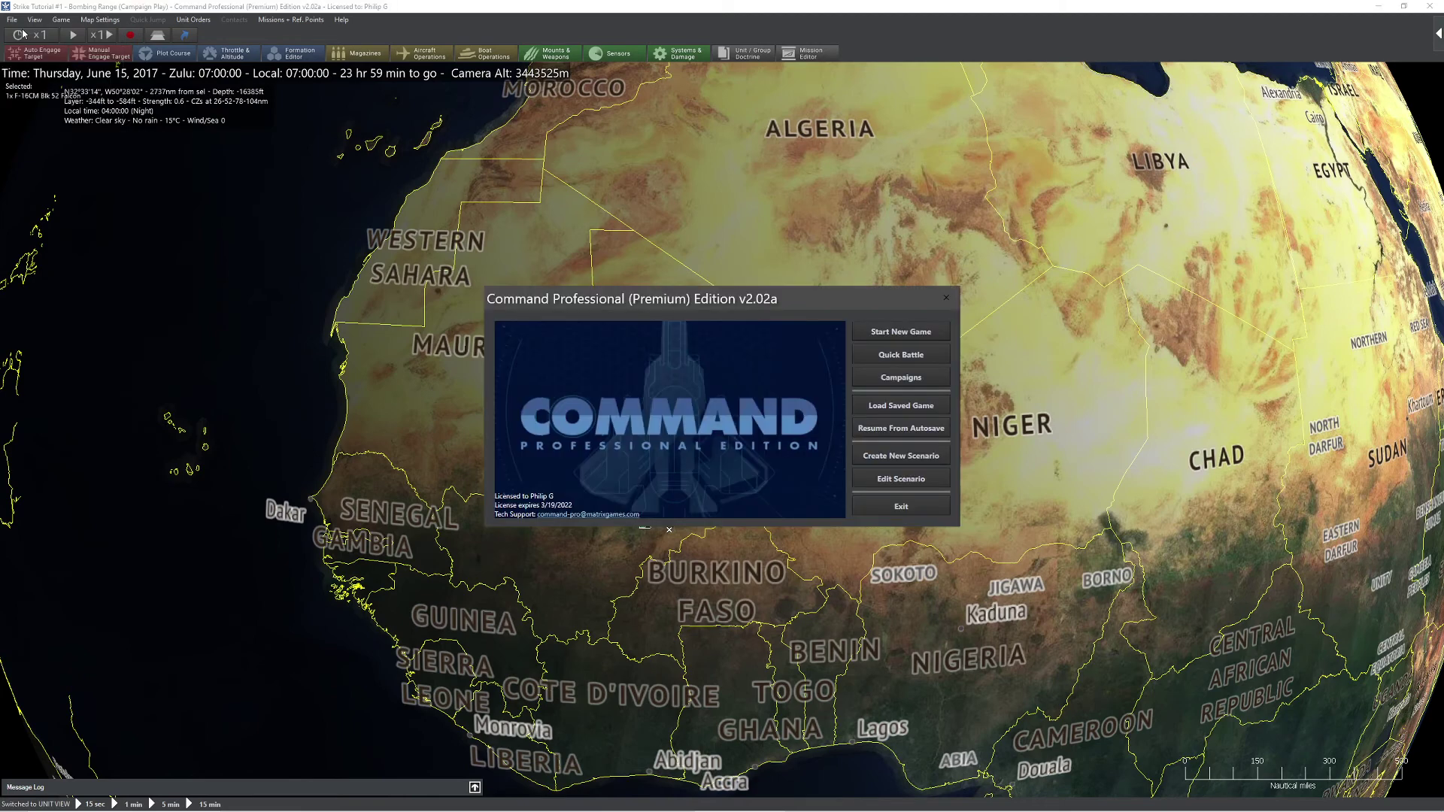
From Edit Scenario, load Tutorials > Other tutorials > Cargo Tutorial and enter its map.
{"action": "left_click", "coordinate": [908, 482]}
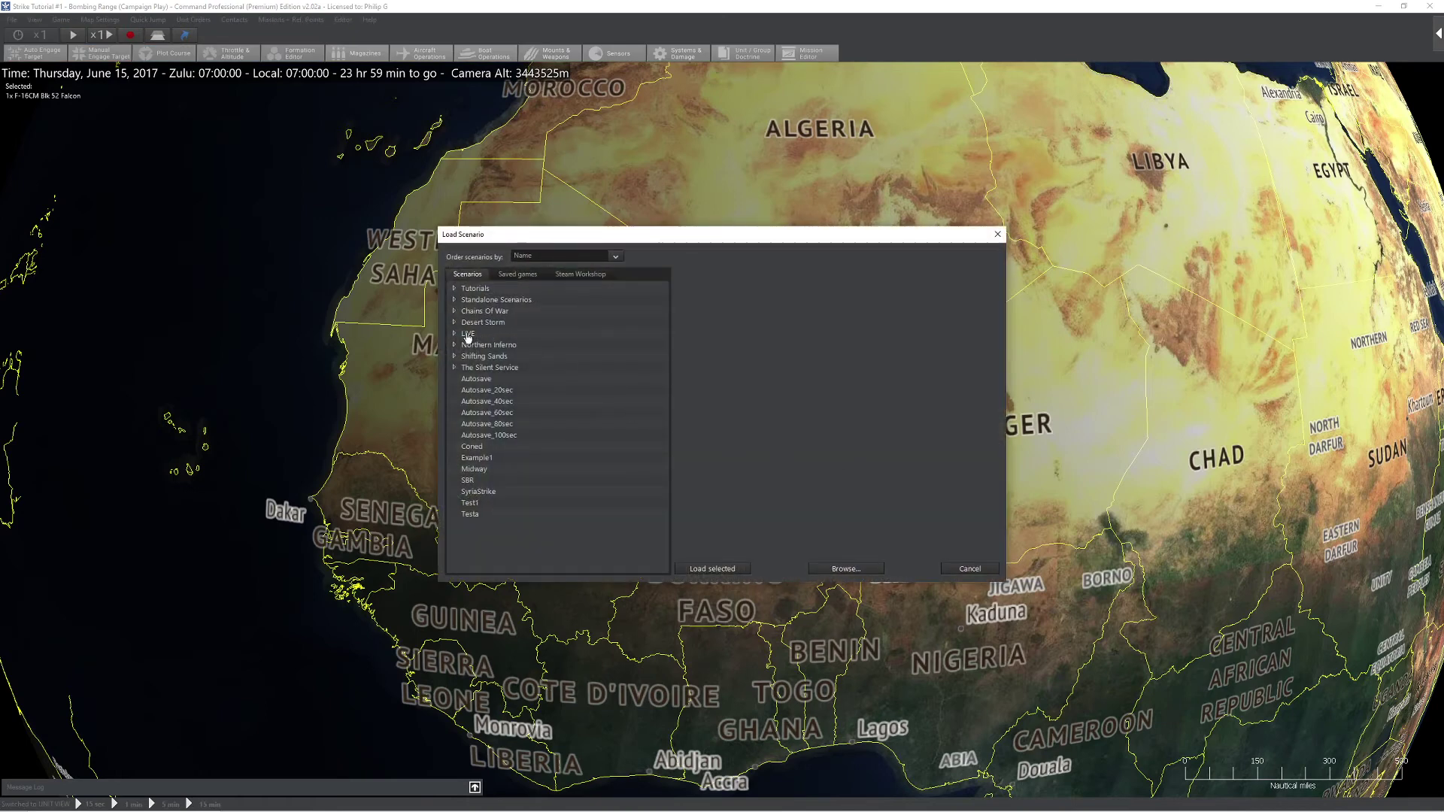
{"action": "left_click", "coordinate": [454, 289]}
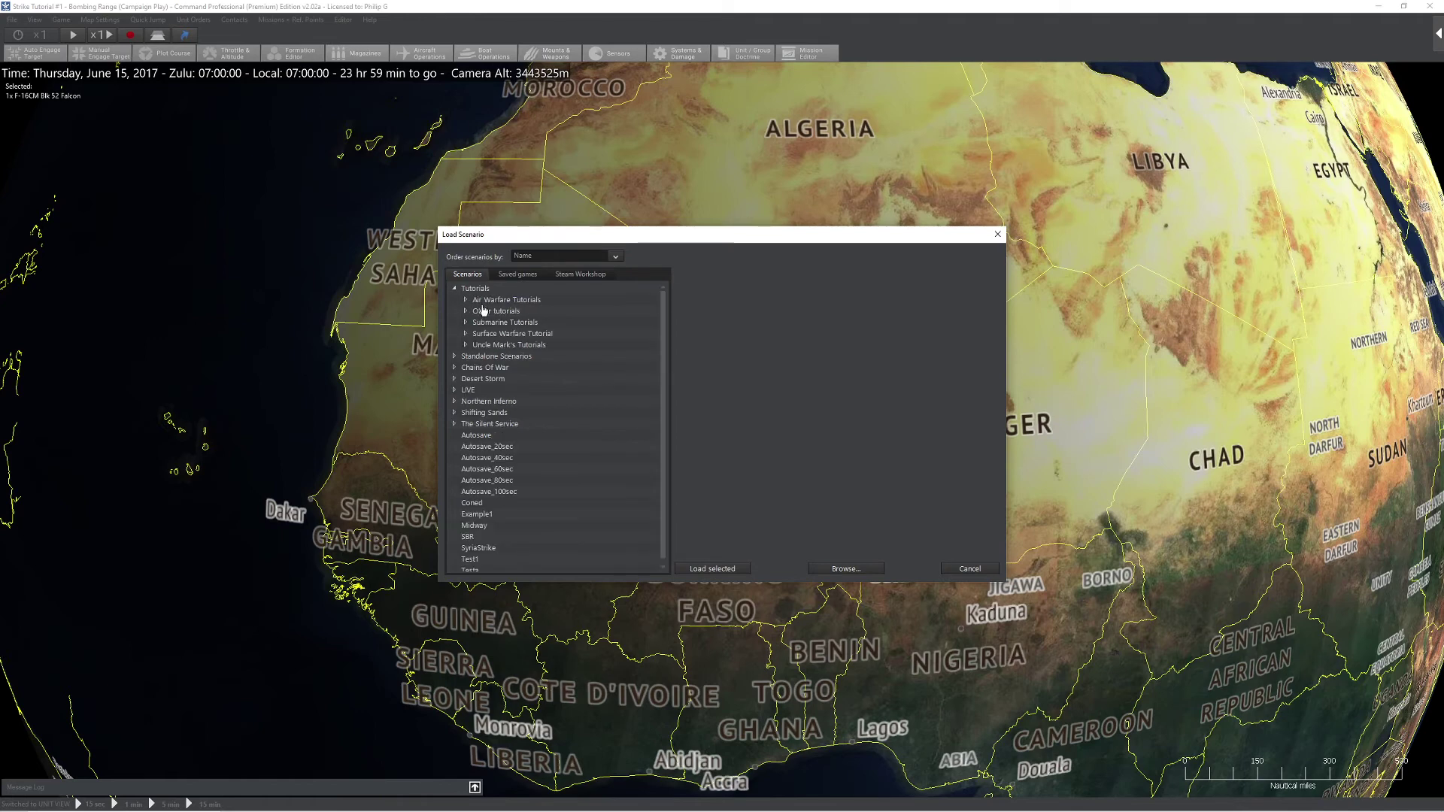
{"action": "left_click", "coordinate": [465, 312]}
{"action": "left_click", "coordinate": [500, 335]}
{"action": "left_click", "coordinate": [713, 569]}
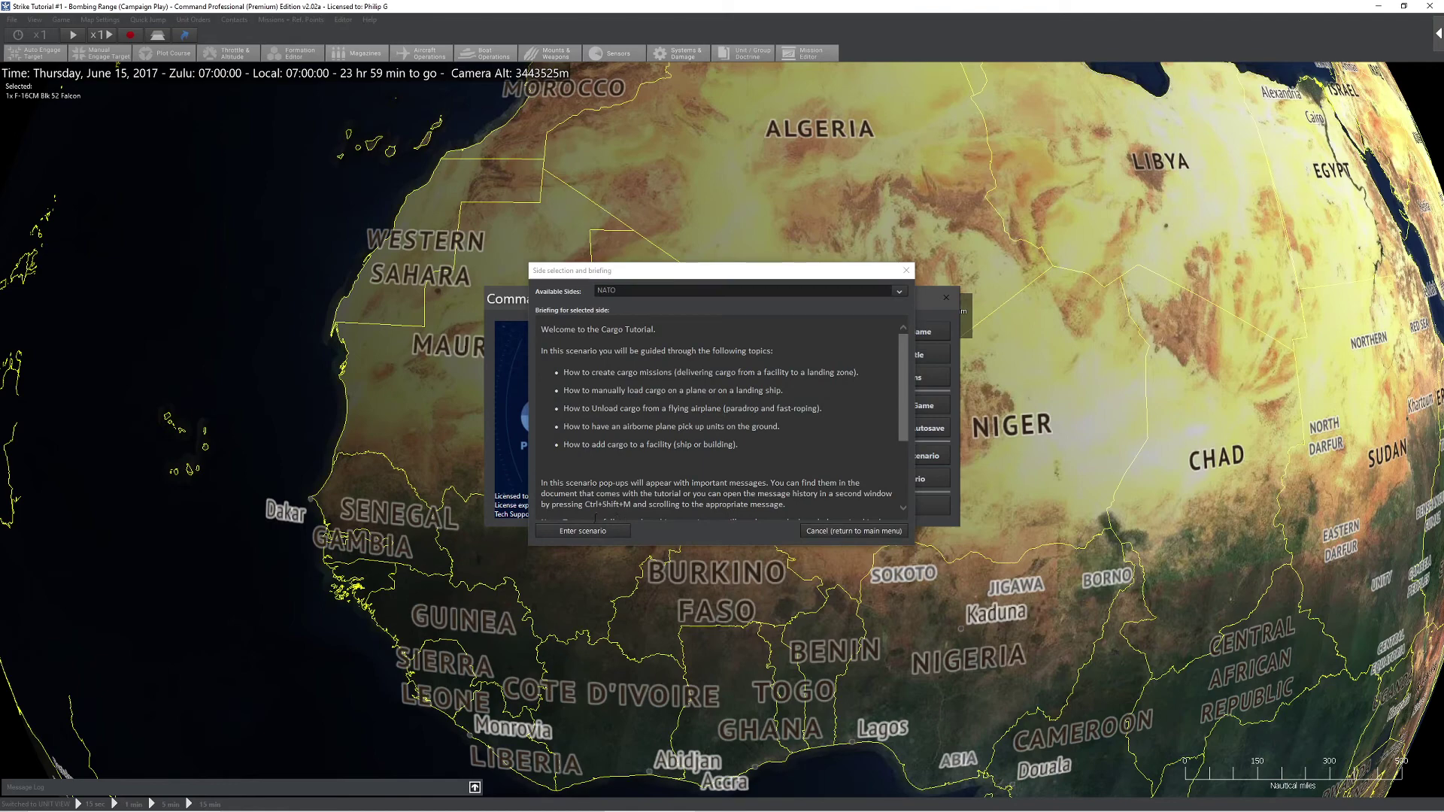
{"action": "left_click", "coordinate": [591, 531]}
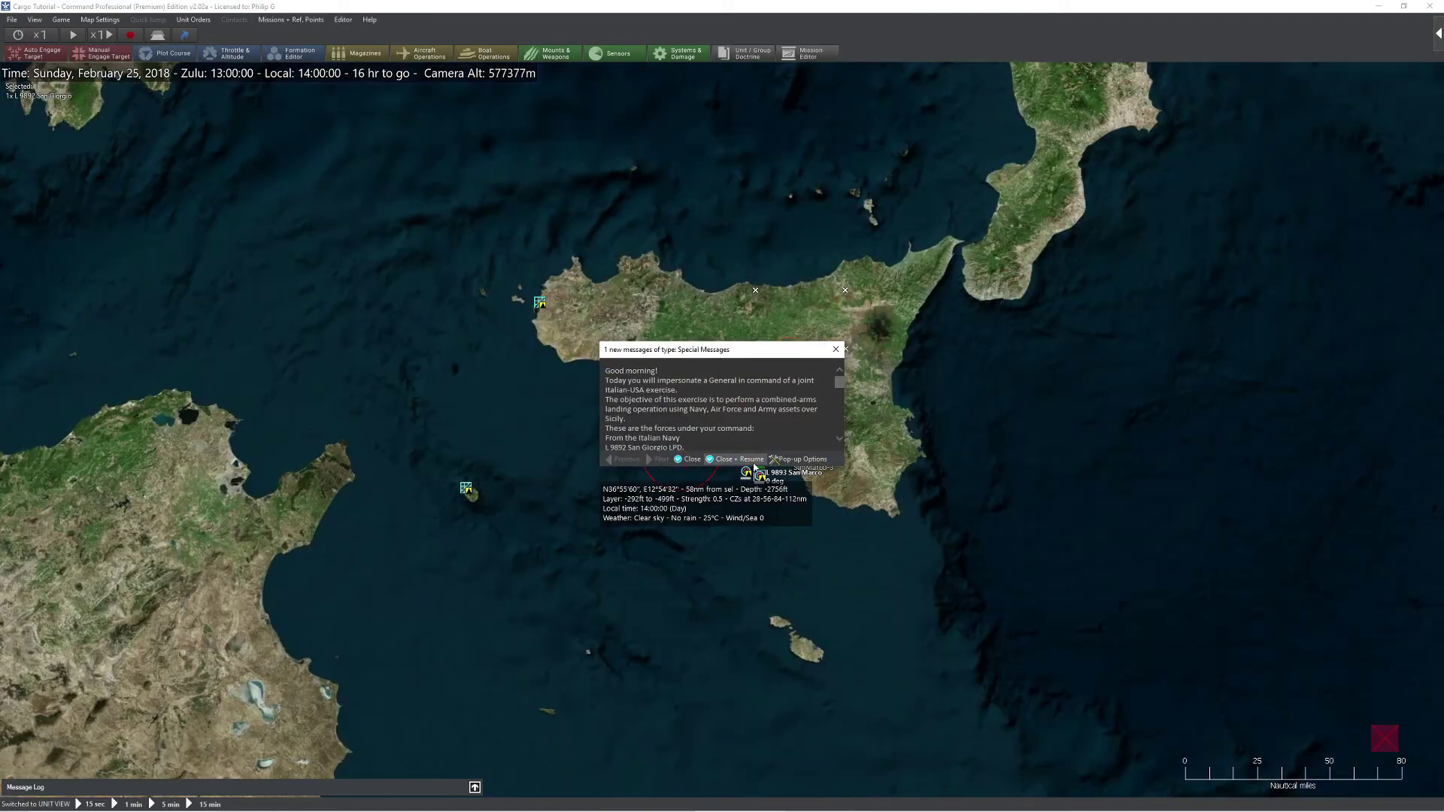
{"action": "left_click", "coordinate": [688, 460]}
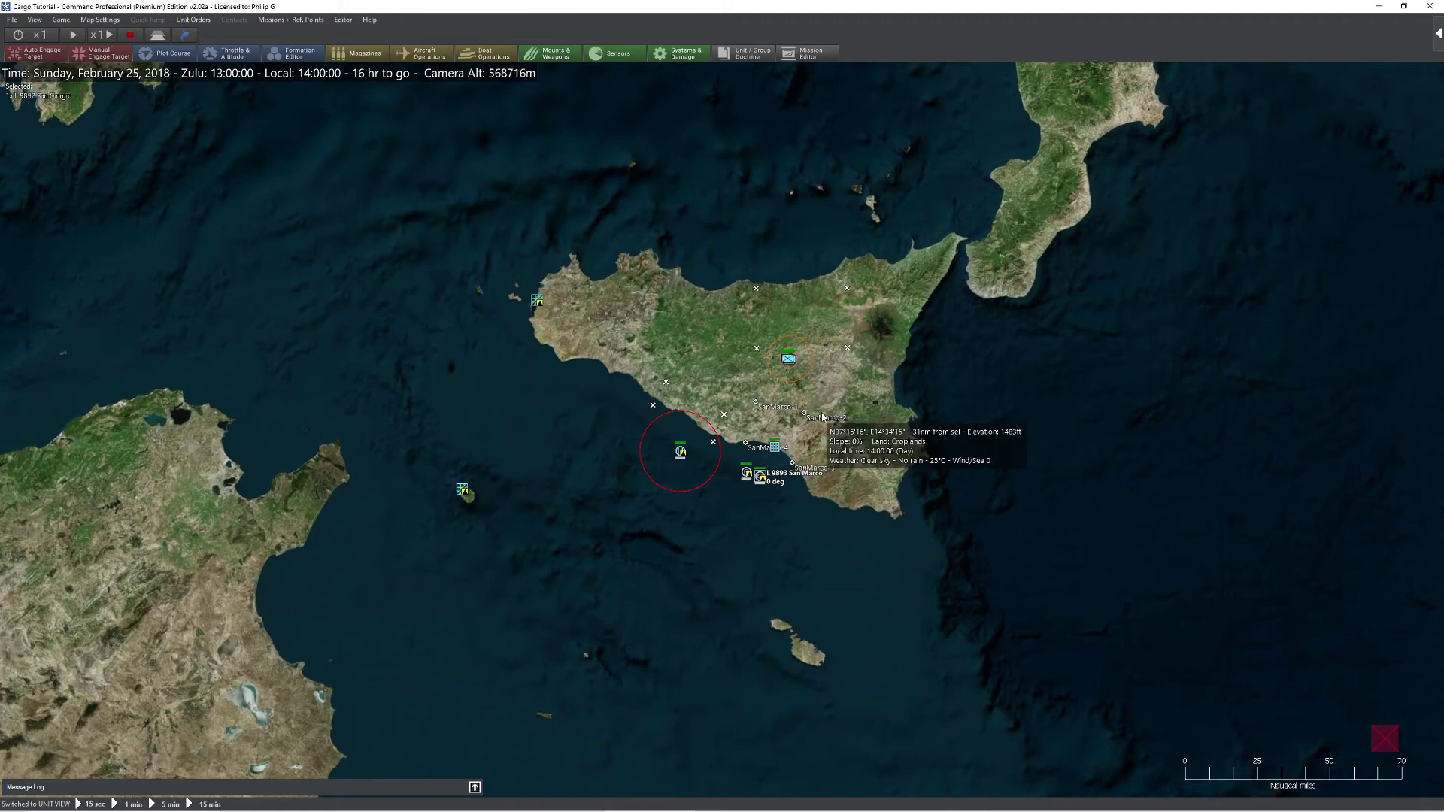
Zoom in and centre the map on Sicily's units, then reopen the start screen.
{"action": "scroll", "coordinate": [822, 412], "scroll_direction": "up", "scroll_amount": 2}
{"action": "left_click_drag", "start_coordinate": [881, 397], "coordinate": [877, 457]}
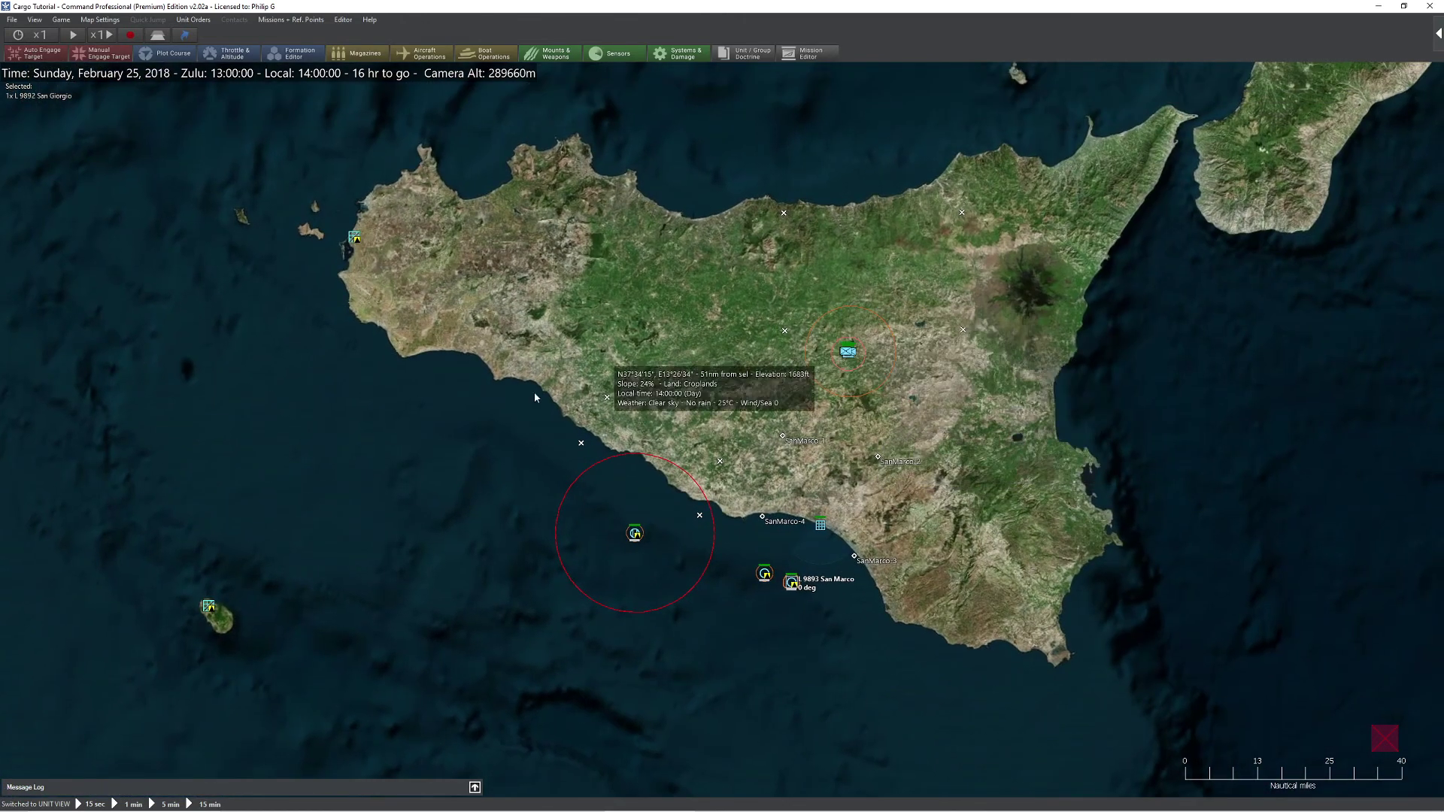
{"action": "scroll", "coordinate": [543, 462], "scroll_direction": "down", "scroll_amount": 1}
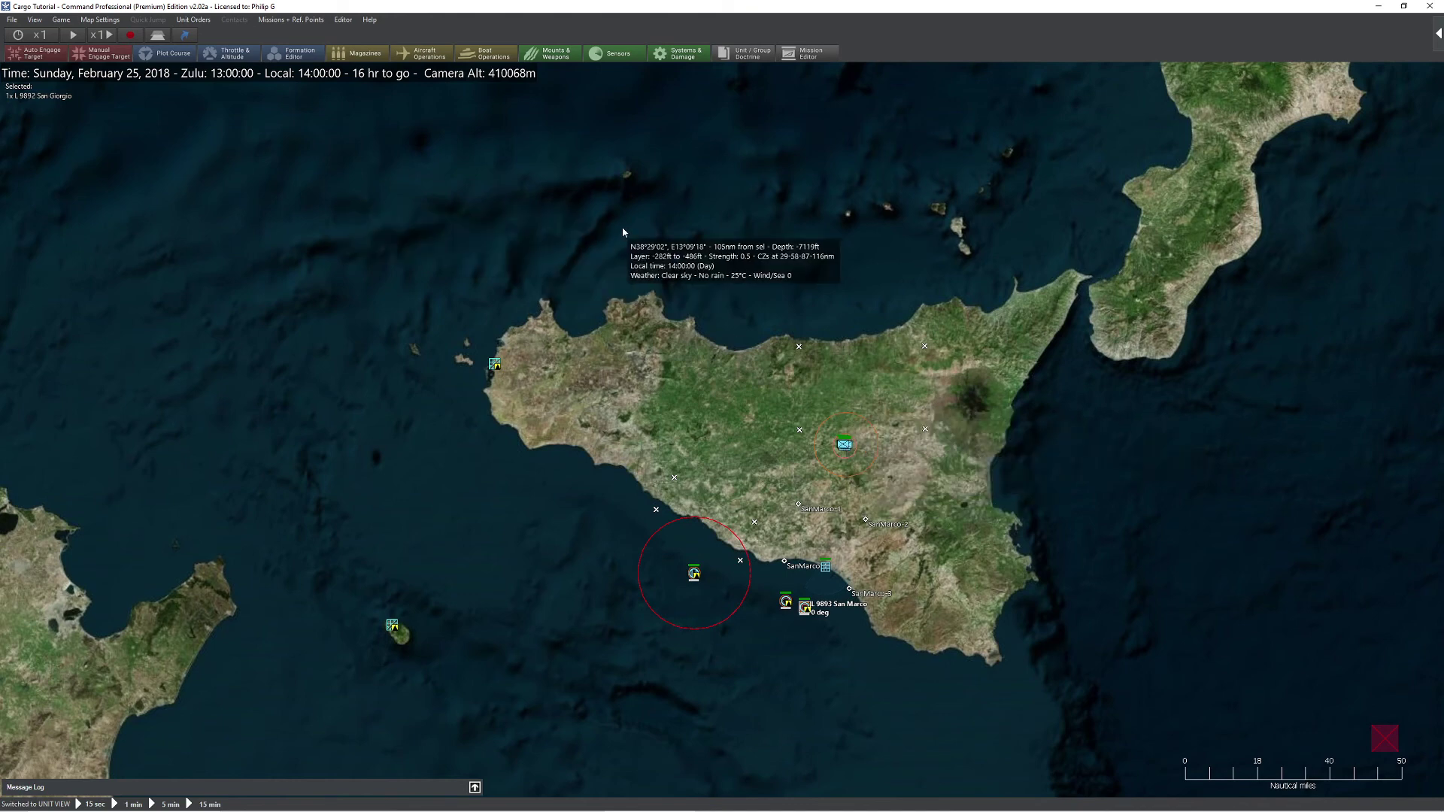
{"action": "left_click", "coordinate": [12, 20]}
{"action": "left_click", "coordinate": [34, 34]}
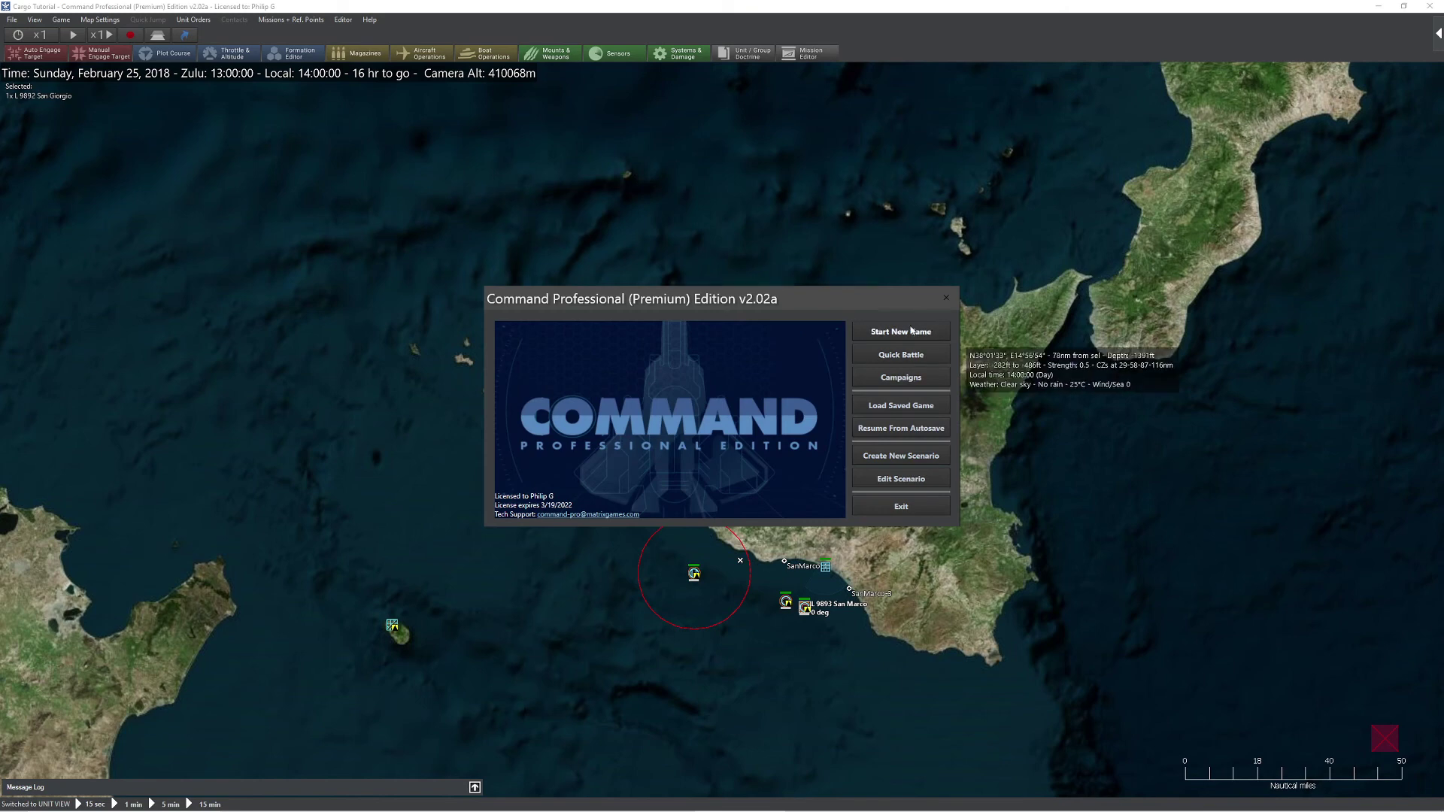